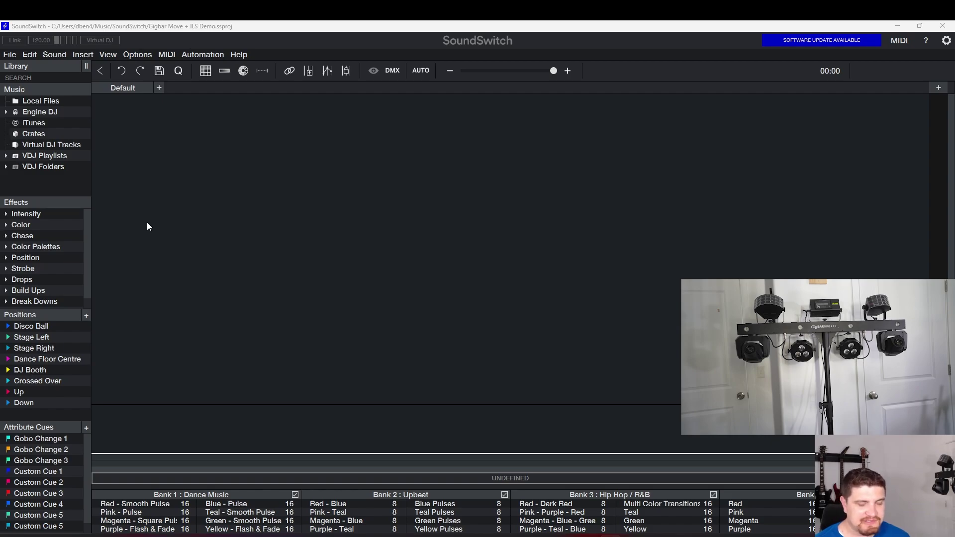
Check the DMX interface hardware settings in the program preferences.
click(949, 43)
click(662, 154)
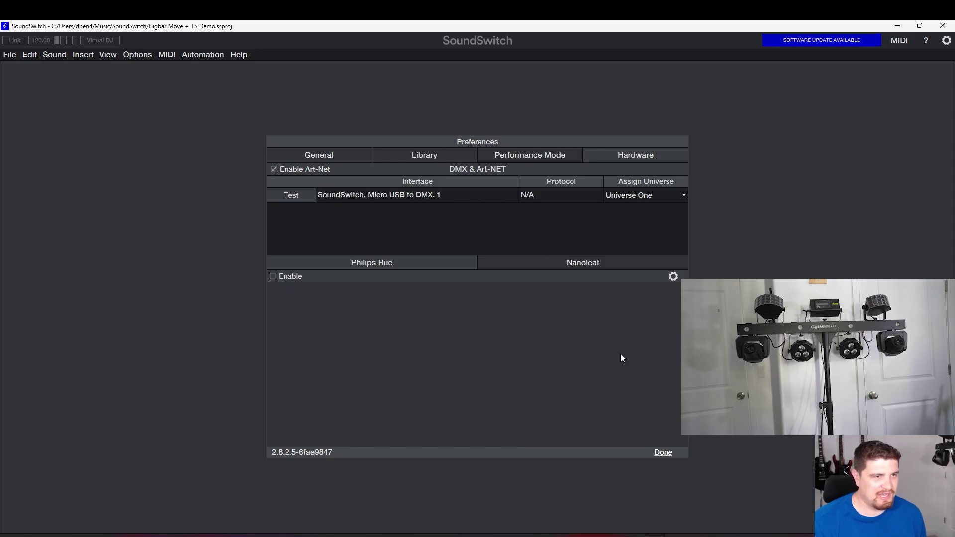
click(664, 453)
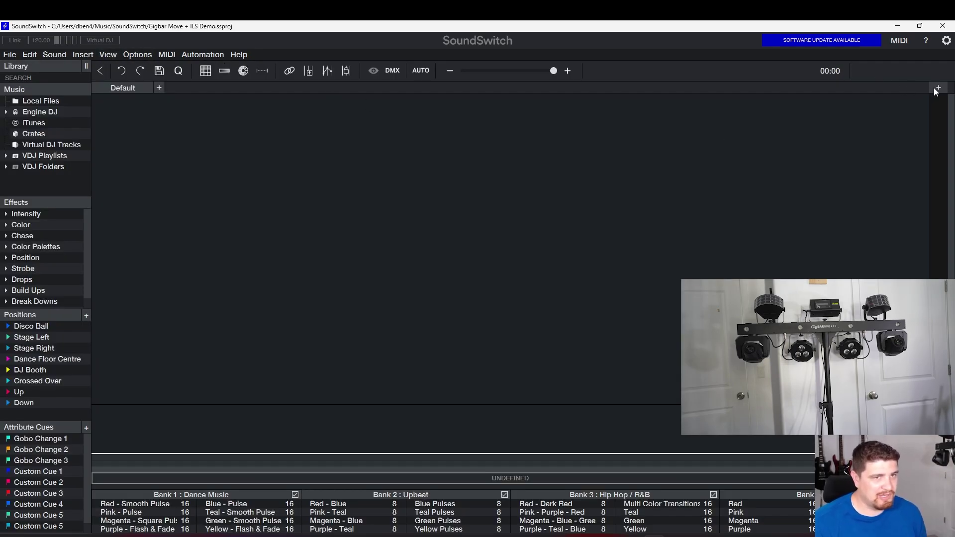
Show the DMX patch map and search the fixture library for Chauvet GigBar Move.
click(108, 54)
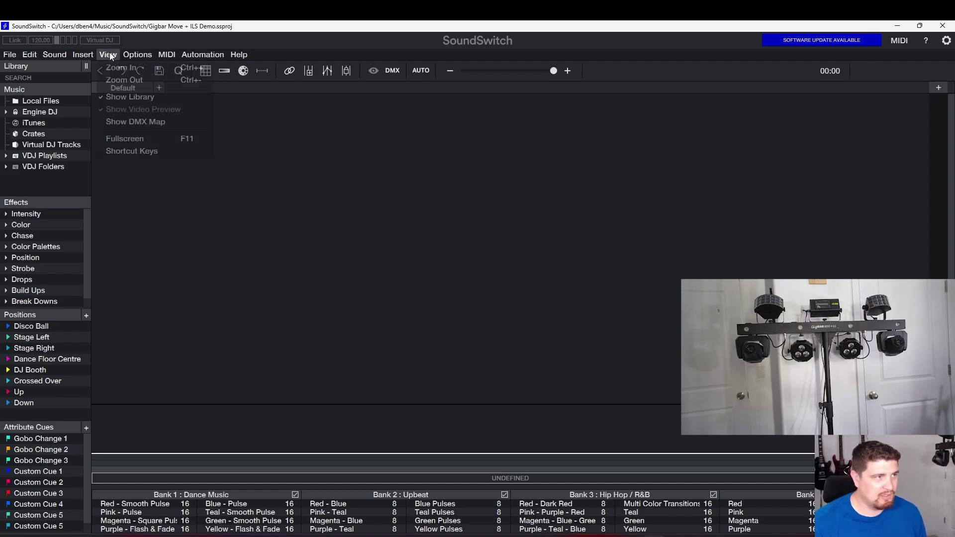
click(132, 124)
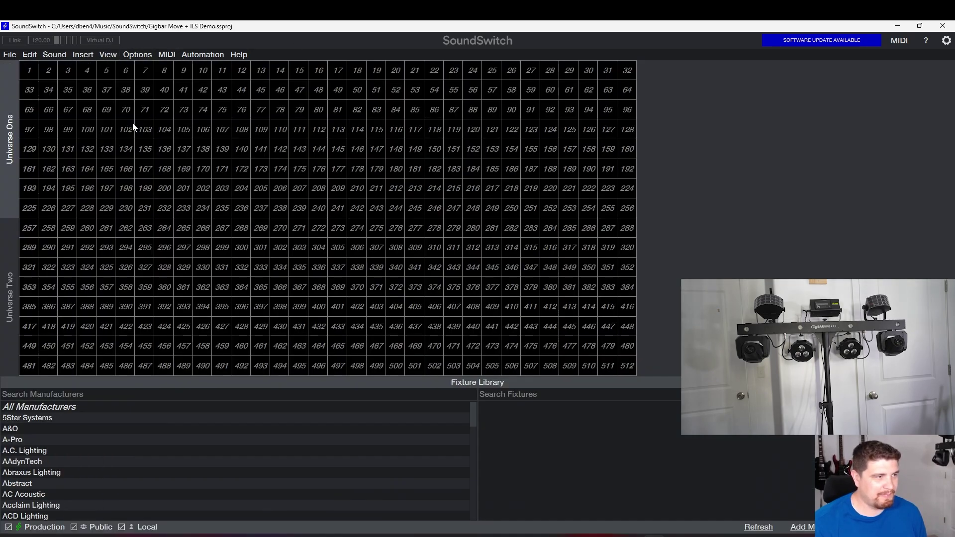
click(91, 395)
text(chauvet)
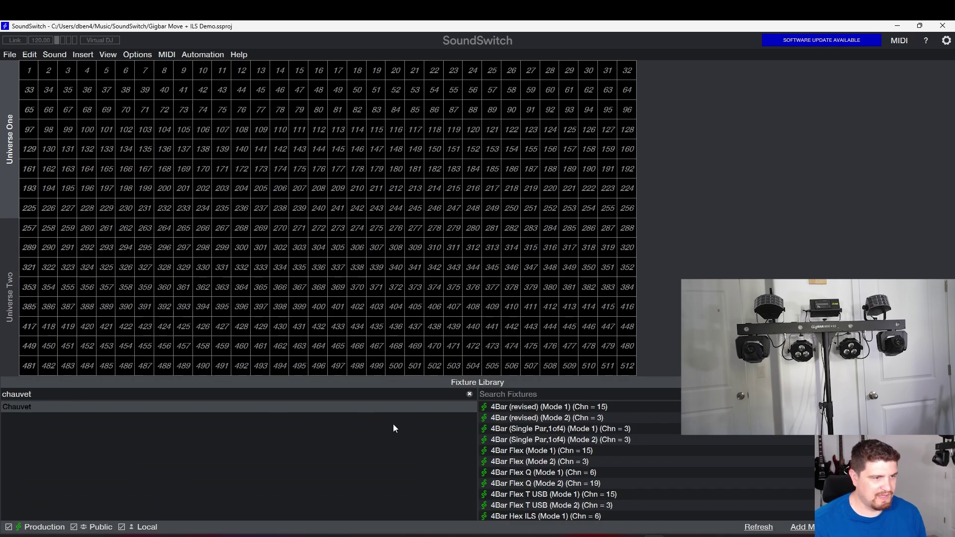
text(gigbar move)
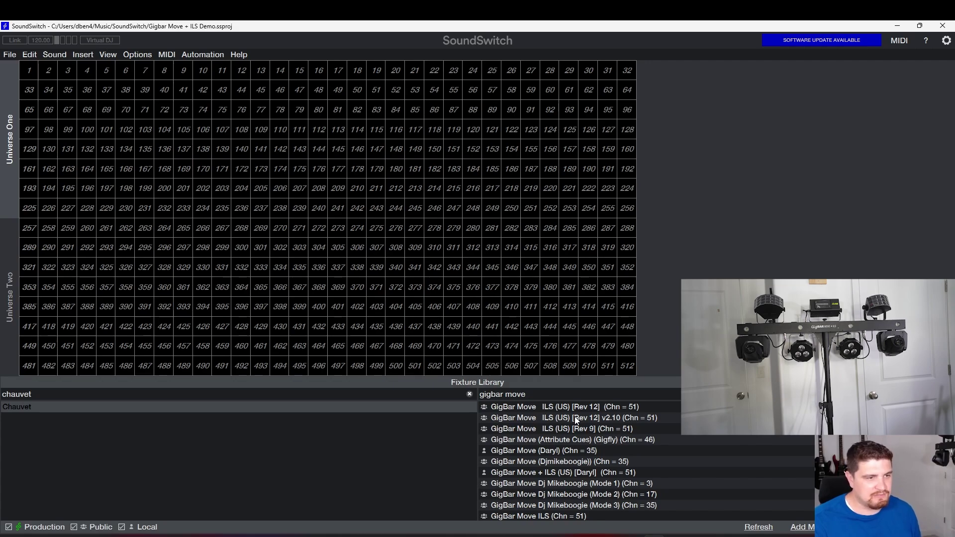
Patch the GigBar Move ILS (US) [Rev 12] at DMX 1–51 and open it in the Fixture Manager.
click(583, 409)
double_click(582, 409)
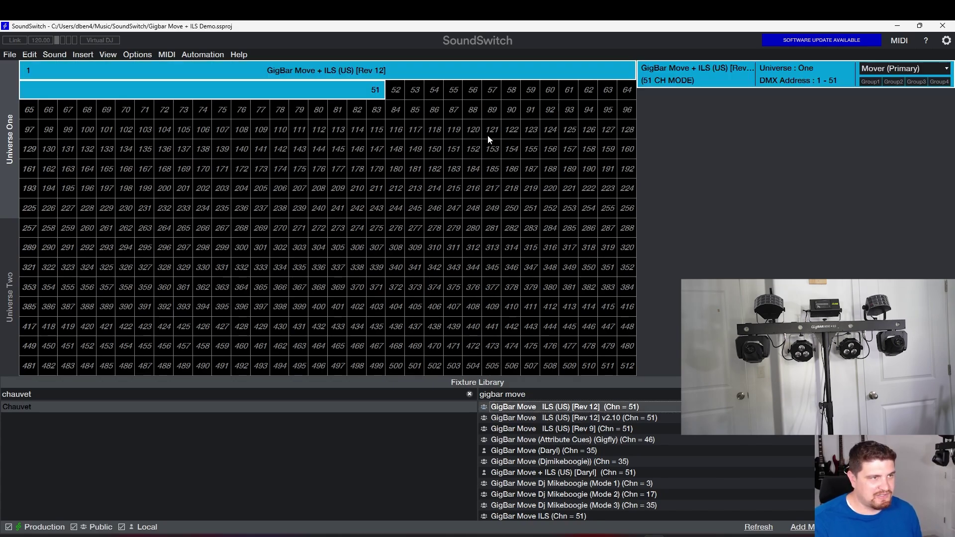
double_click(383, 91)
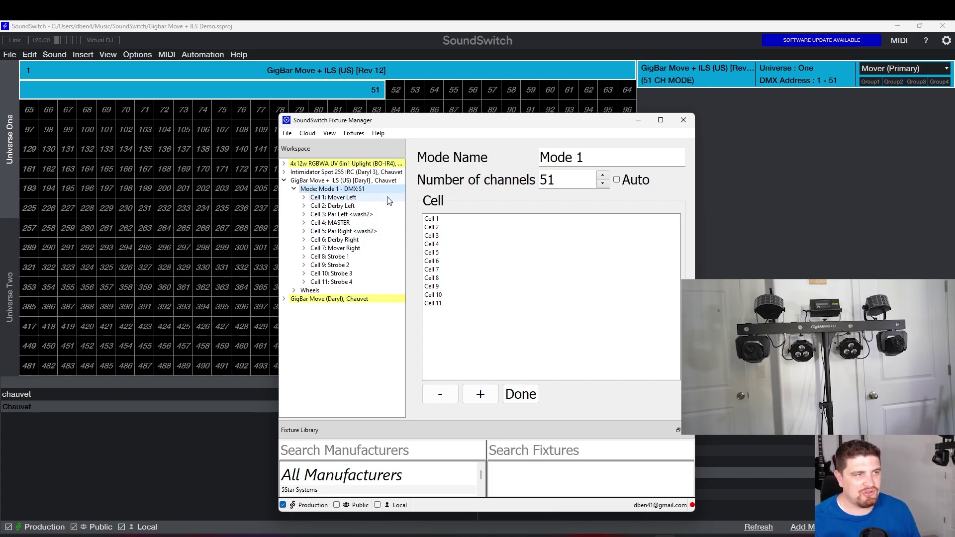
Close the Fixture Manager window showing the GigBar Move + ILS definition.
click(684, 121)
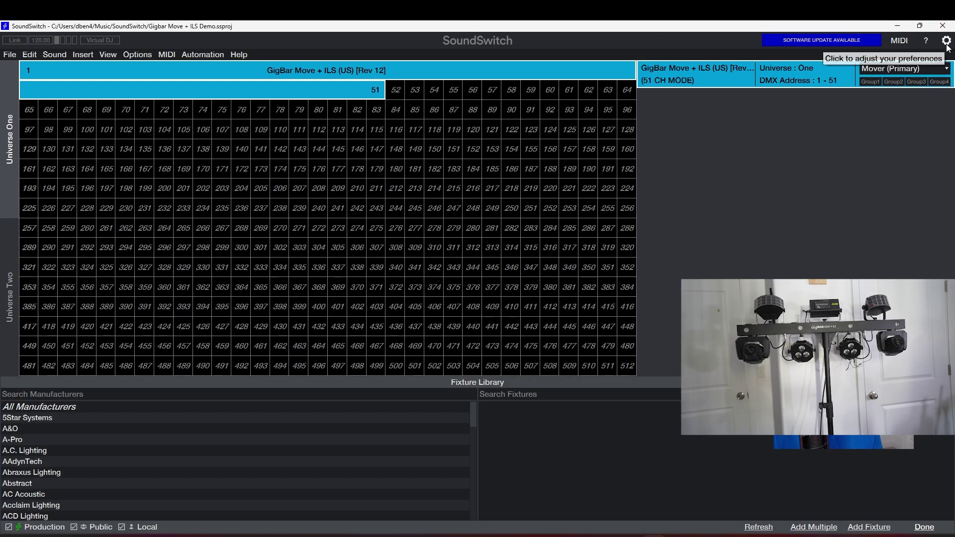
Return to the timeline, preview the Red - Smooth Pulse autoloop, then swap to Blue - Pulse and restart.
click(925, 527)
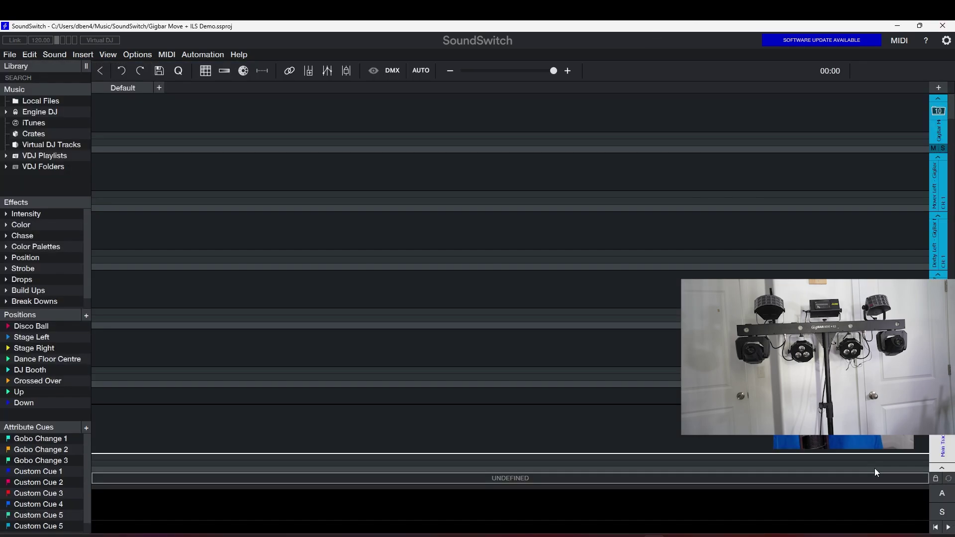
click(949, 495)
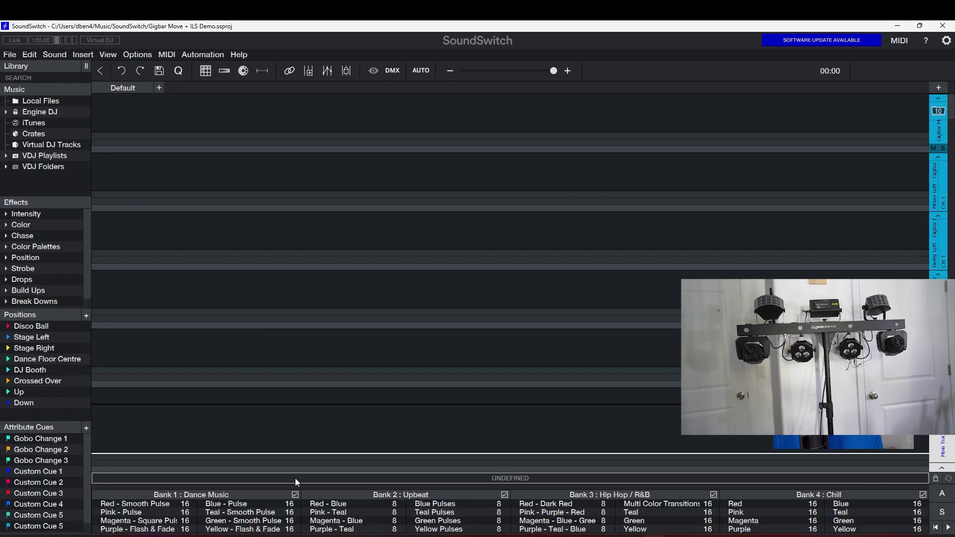
click(145, 505)
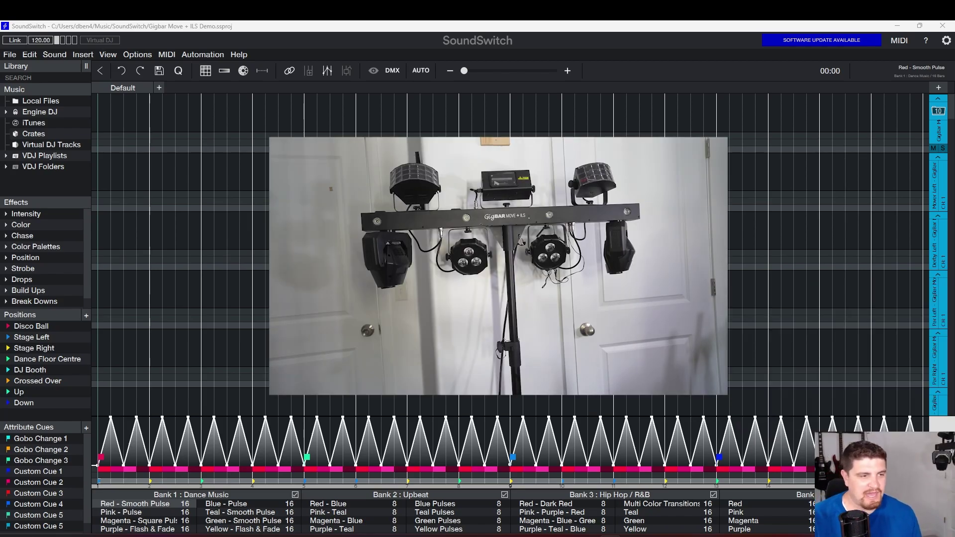
click(106, 378)
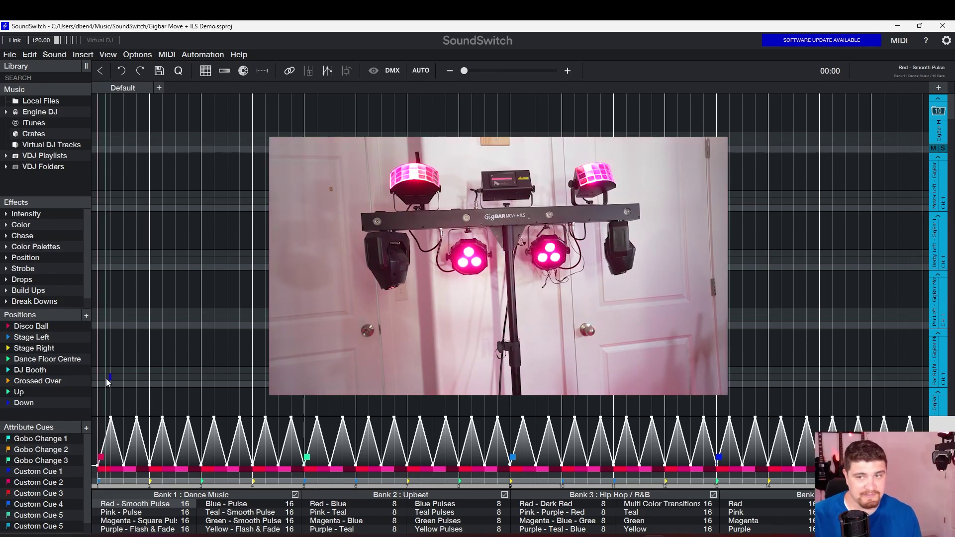
key(space)
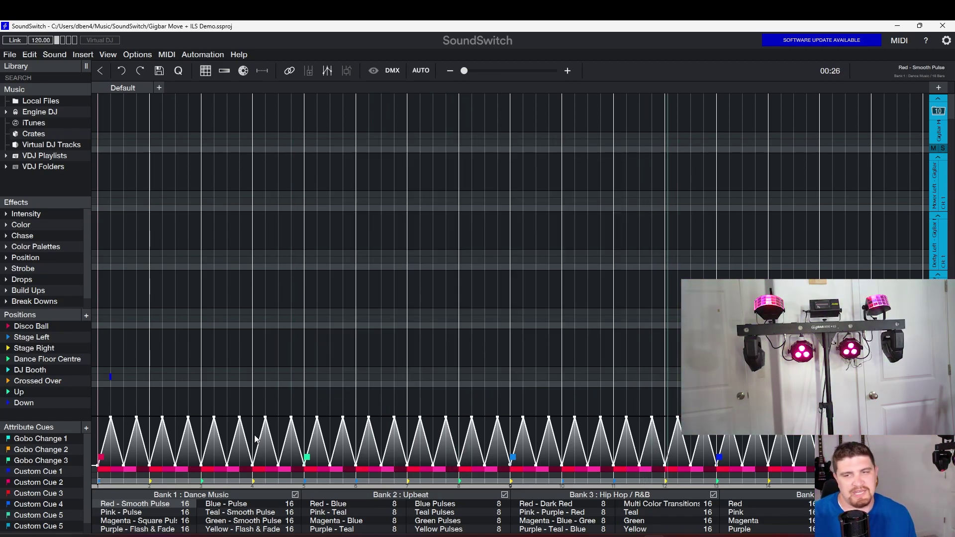
click(241, 504)
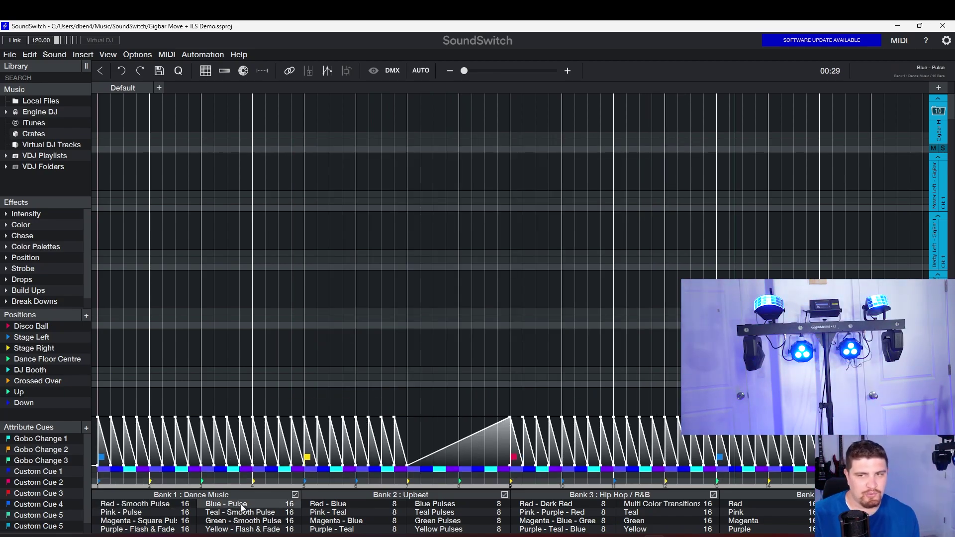
key(Home)
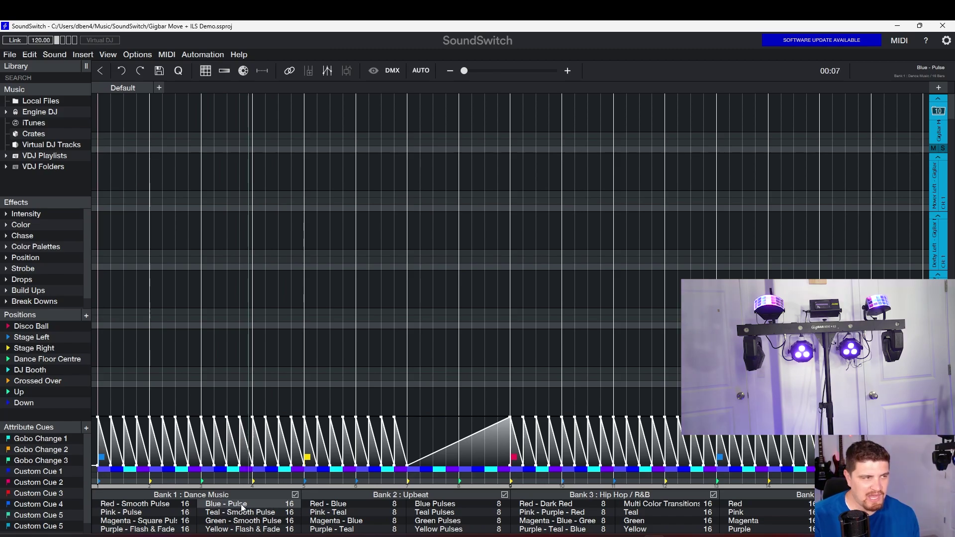
Open the Positions editor and preview each saved position from Stage Left through Down.
double_click(49, 326)
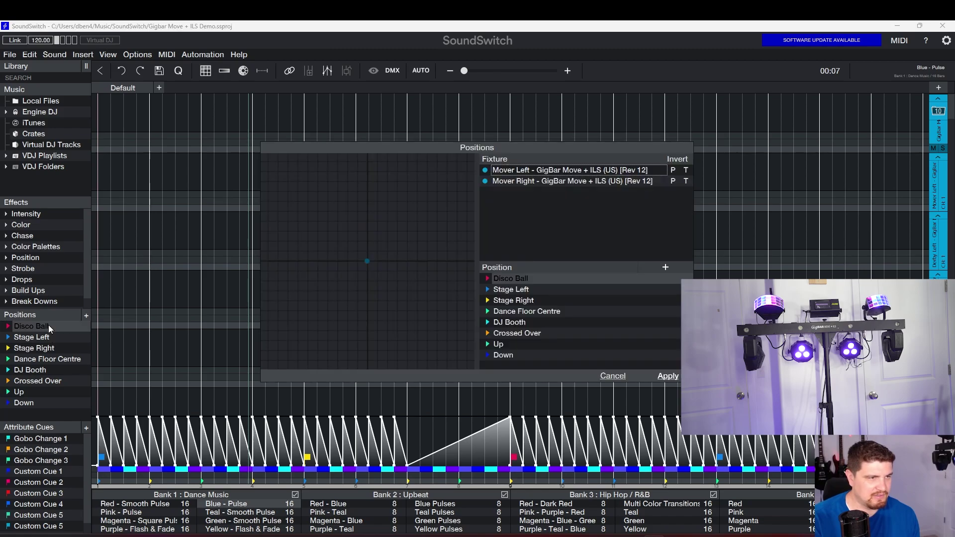
click(519, 291)
click(517, 301)
click(514, 311)
click(508, 323)
click(502, 335)
click(499, 345)
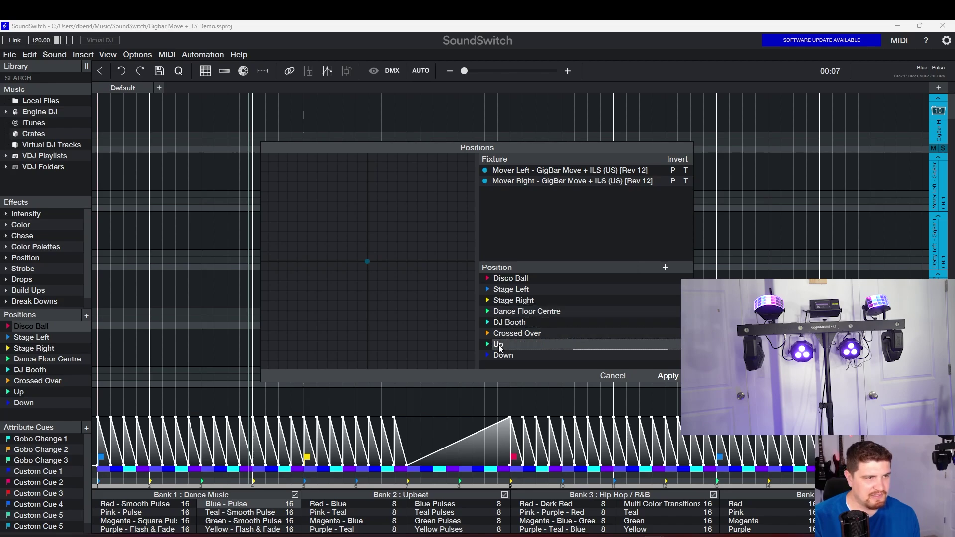
click(501, 357)
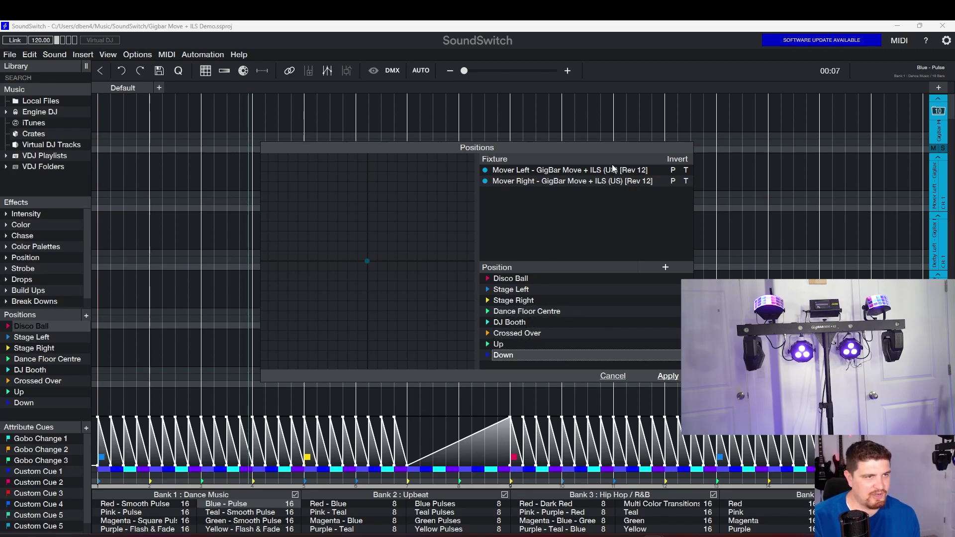
Select the Mover Left fixture and aim it on the pan/tilt pad.
click(586, 172)
click(573, 182)
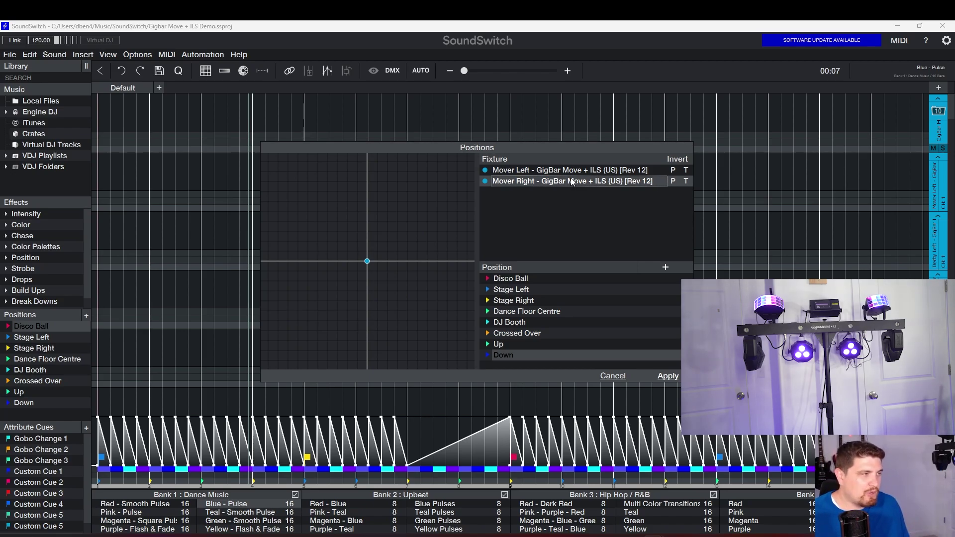
click(573, 170)
drag(426, 298, 411, 279)
Rename the Disco Ball position to 'Straight Ahead'.
click(522, 280)
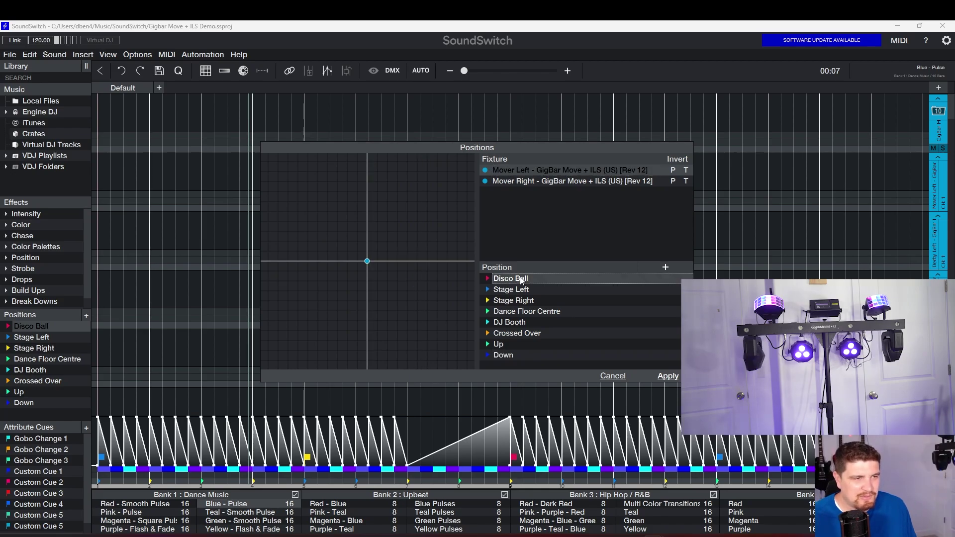
click(522, 281)
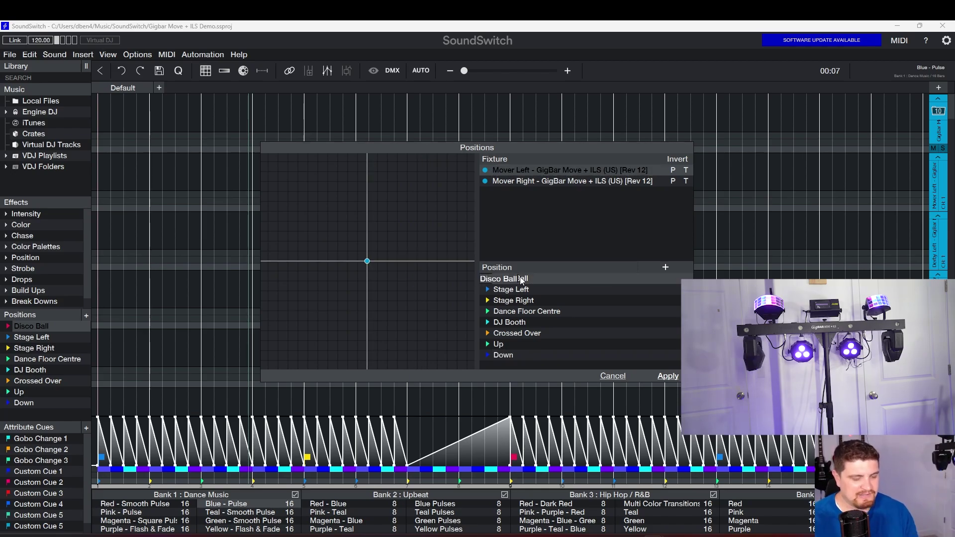
text(Str)
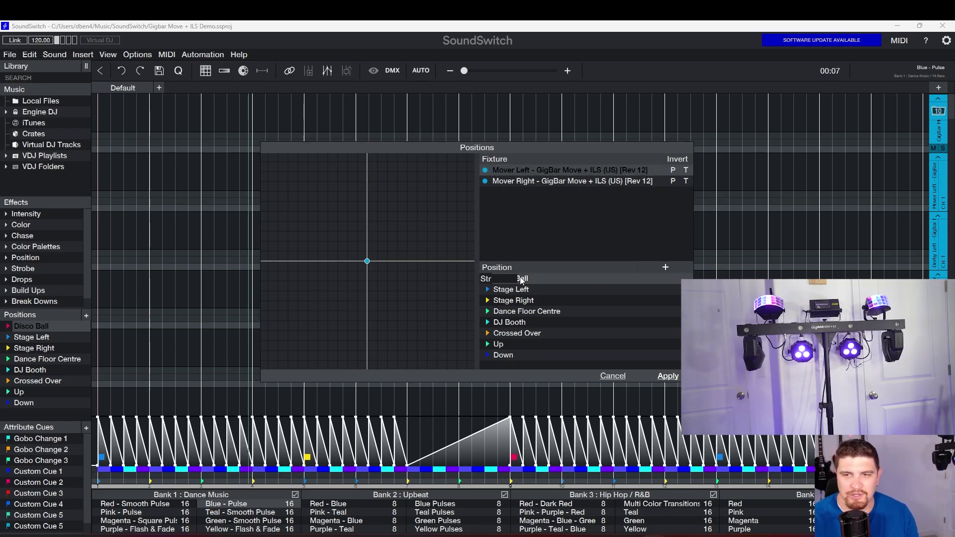
text(aight Ahead)
key(Return)
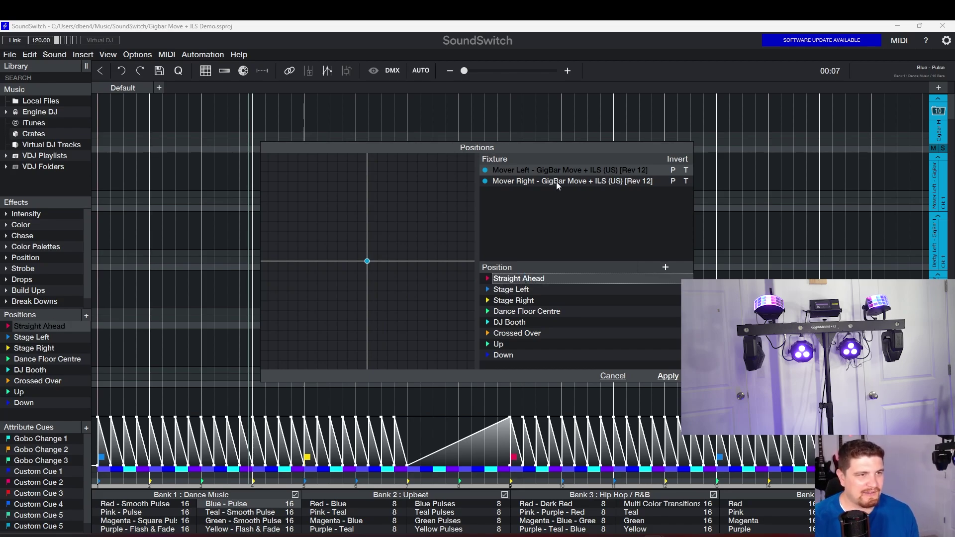
Re-aim the right mover, then set new aims for Stage Left, Stage Right and Dance Floor Centre.
click(557, 181)
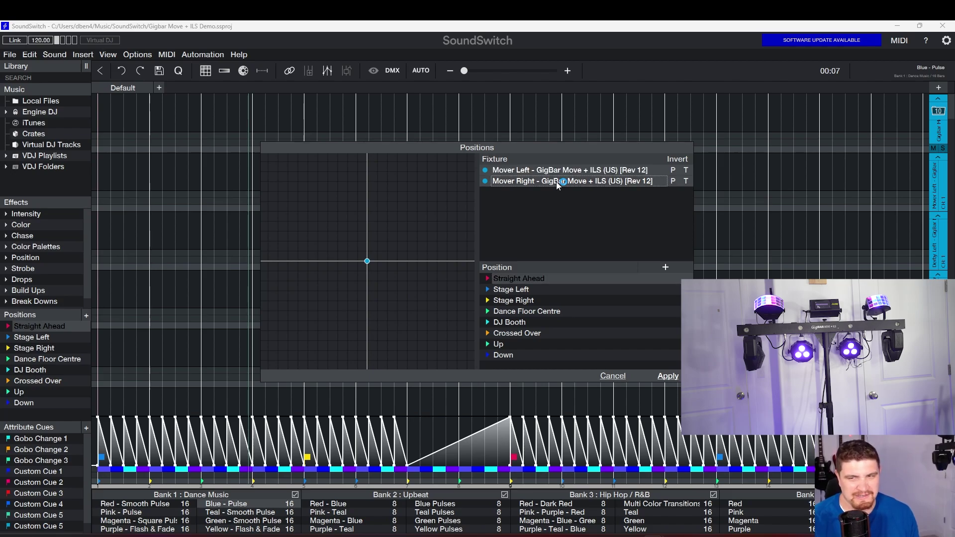
drag(367, 262, 410, 334)
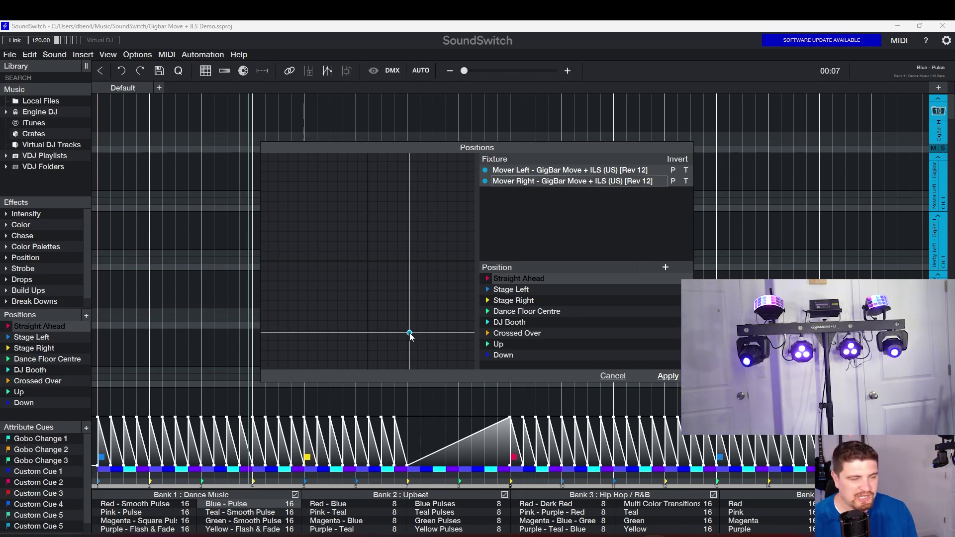
drag(411, 337, 403, 344)
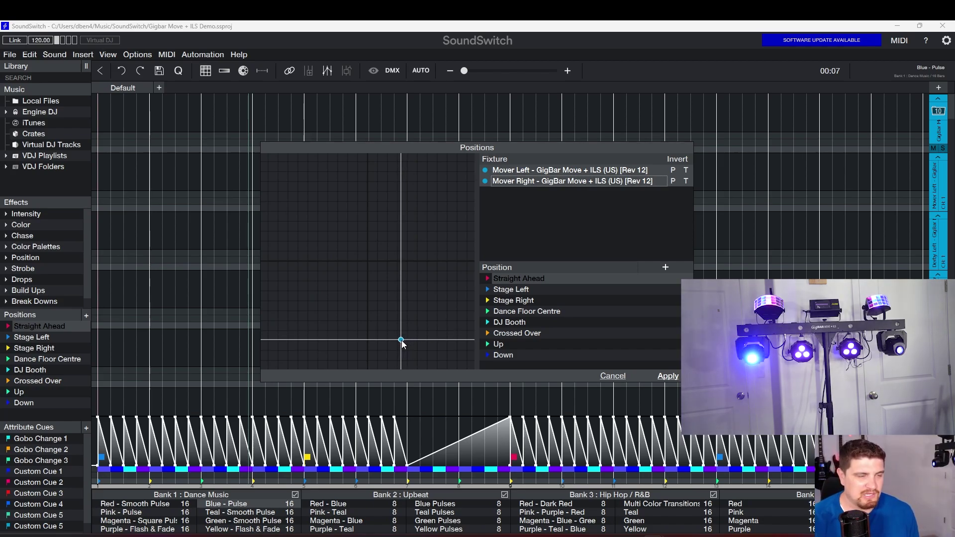
click(547, 290)
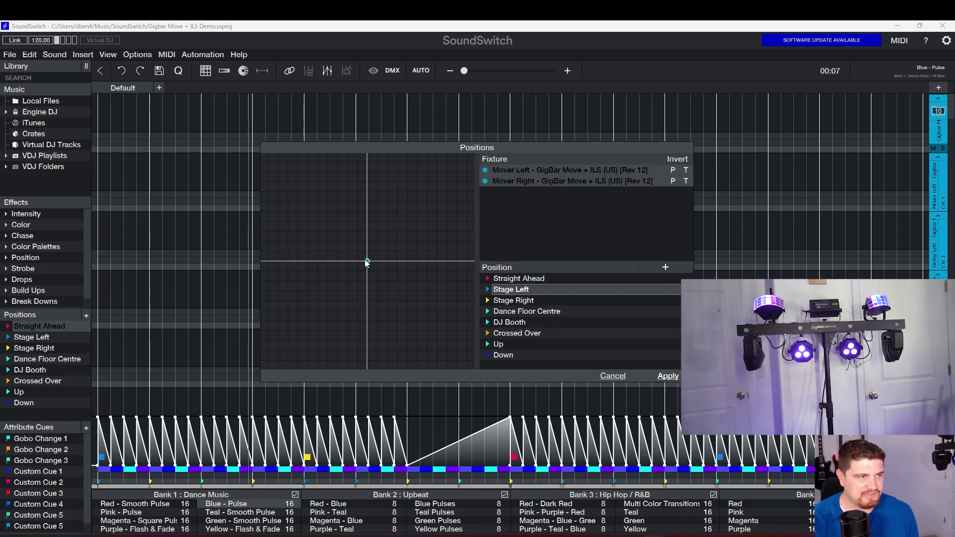
drag(367, 264, 384, 336)
click(548, 300)
drag(367, 264, 453, 337)
click(548, 311)
drag(367, 267, 401, 333)
Adjust the movers' aim for the DJ Booth and Crossed Over positions.
key(Down)
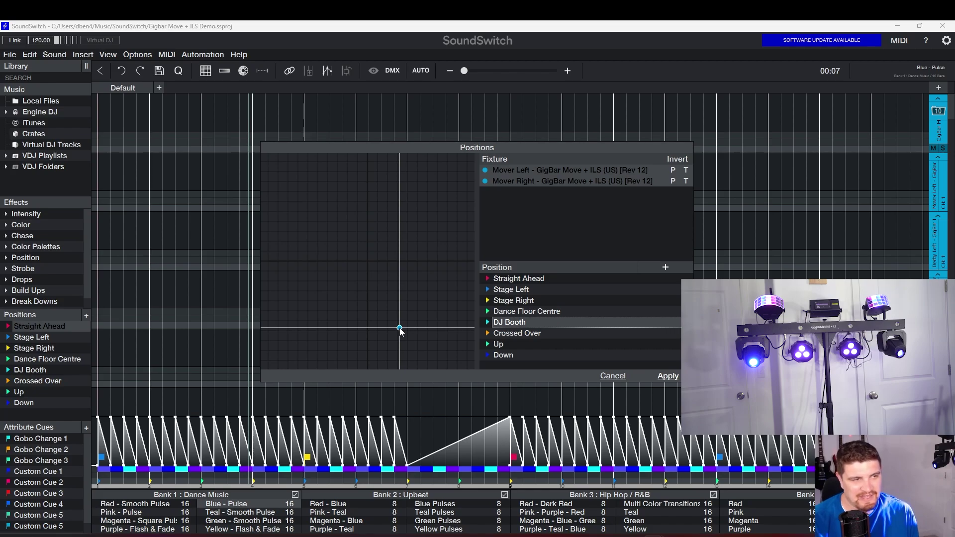
key(Down)
drag(400, 331, 437, 329)
key(Down)
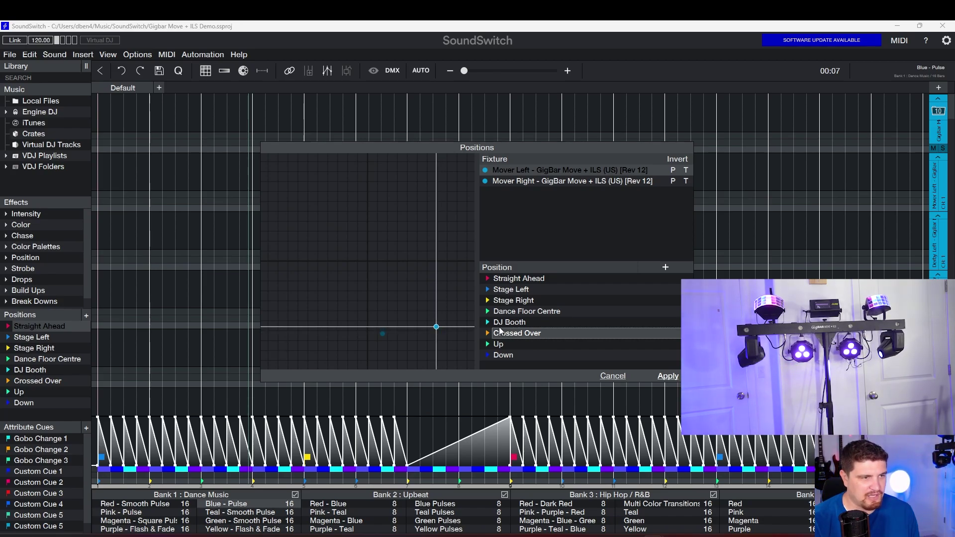
key(Up)
click(529, 334)
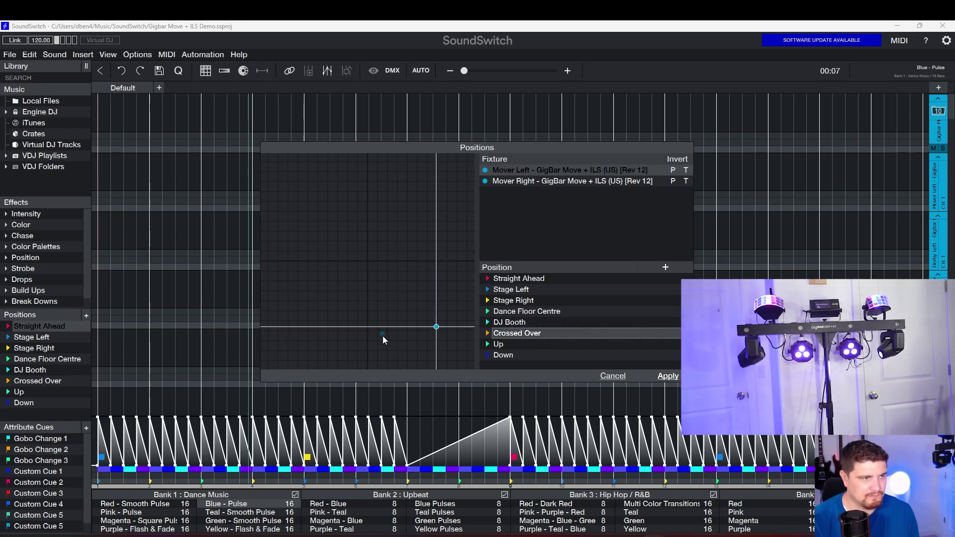
drag(384, 339, 388, 330)
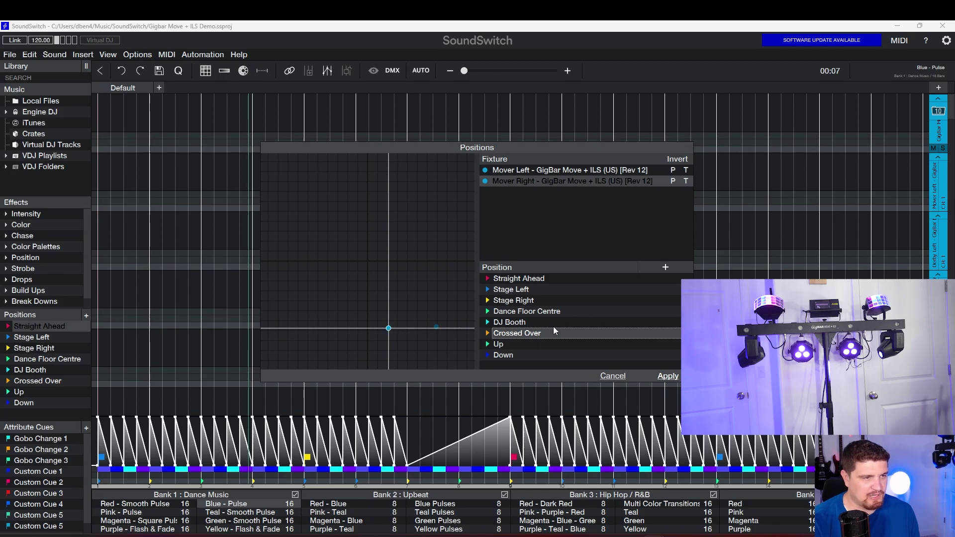
click(514, 322)
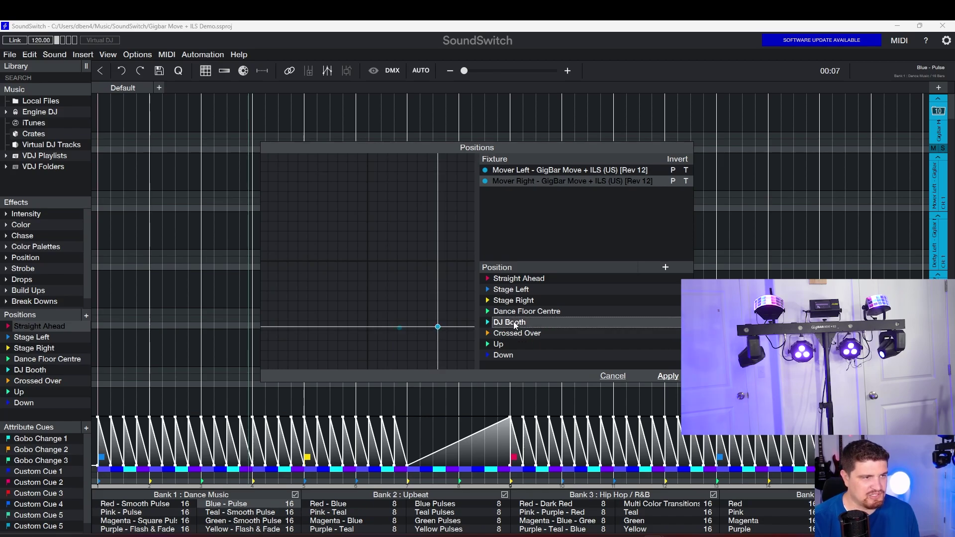
click(509, 335)
Aim the right mover for the Up position and apply the position changes.
click(511, 342)
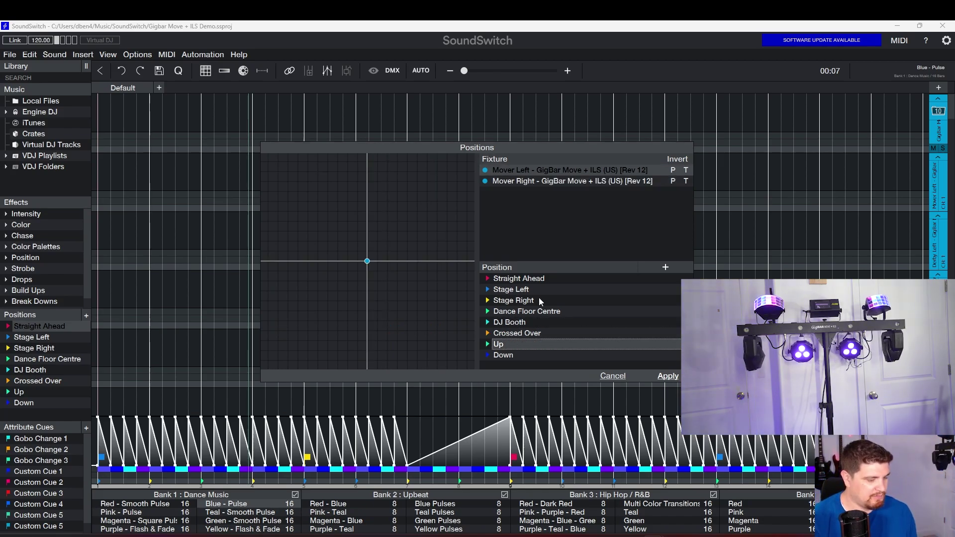
click(558, 183)
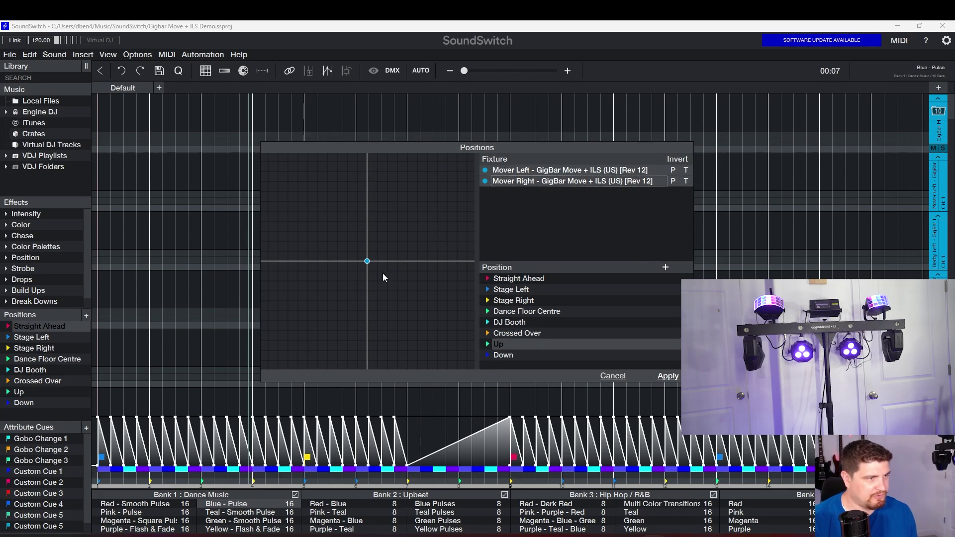
drag(371, 261, 401, 384)
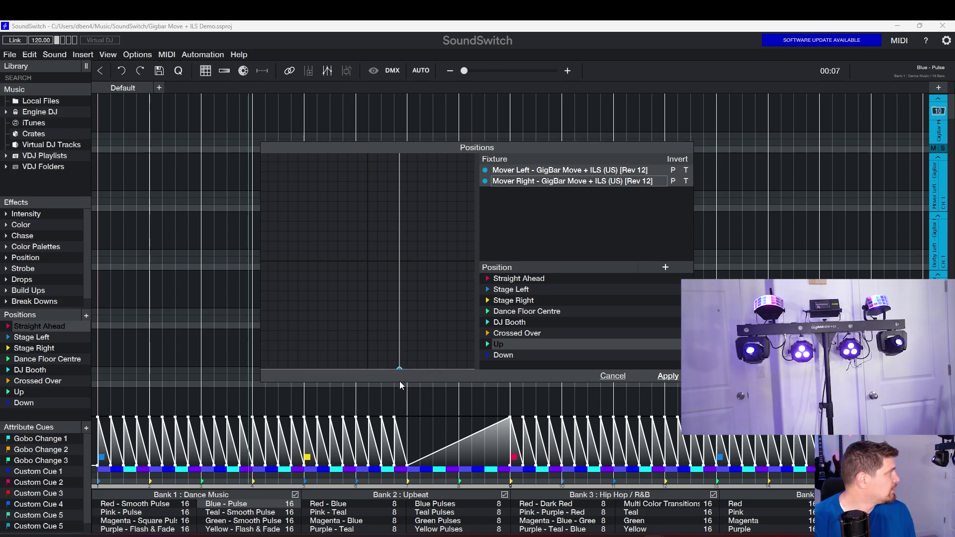
click(668, 375)
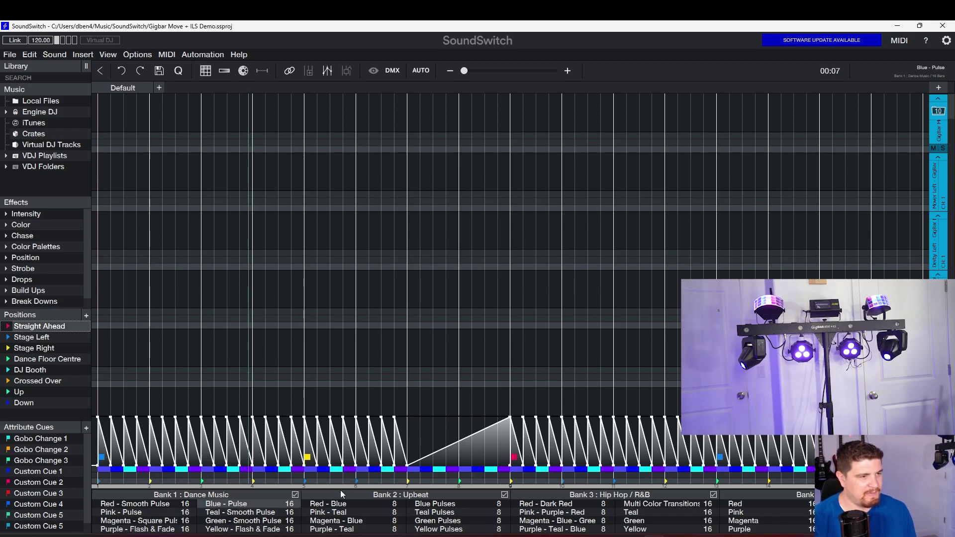
Switch the autoloop to Teal - Smooth Pulse and apply a movement effect shape to the track.
click(227, 515)
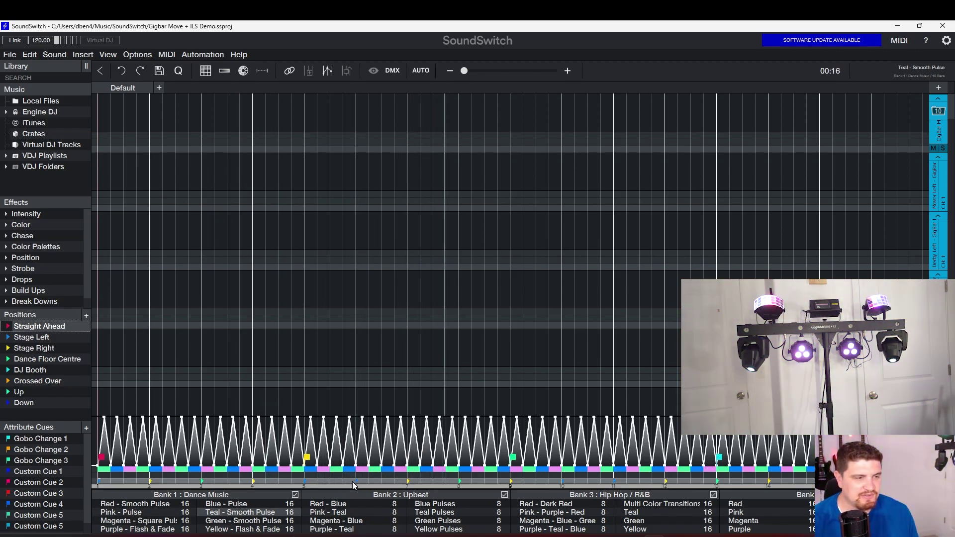
right_click(194, 263)
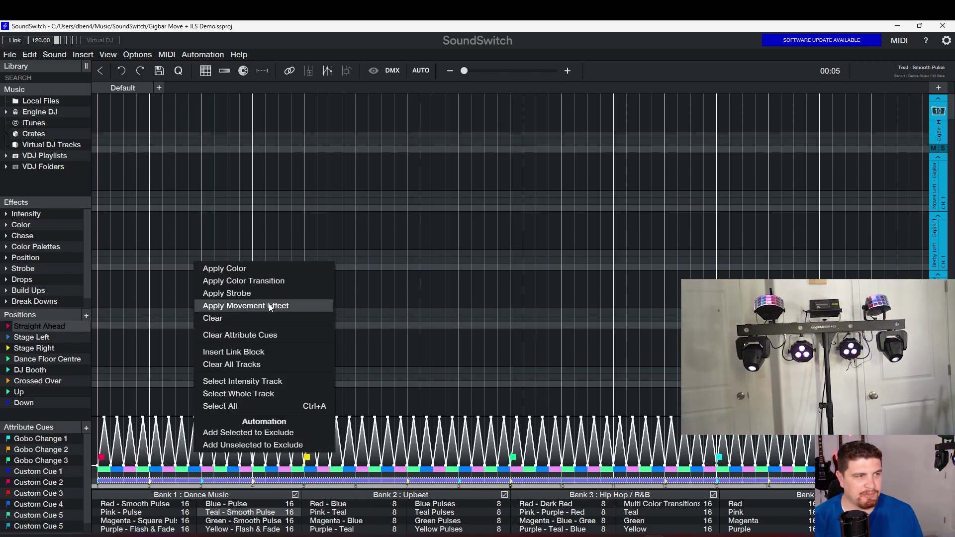
click(270, 307)
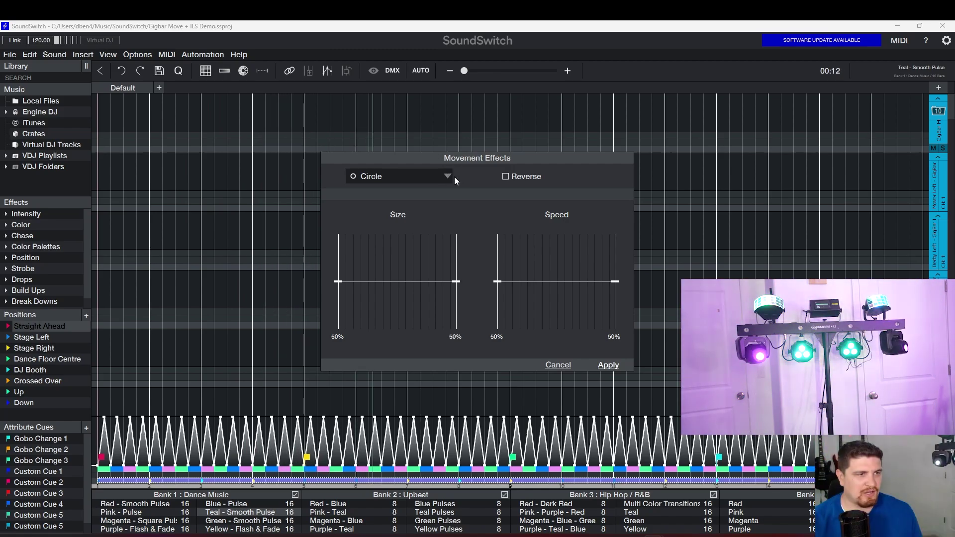
click(448, 178)
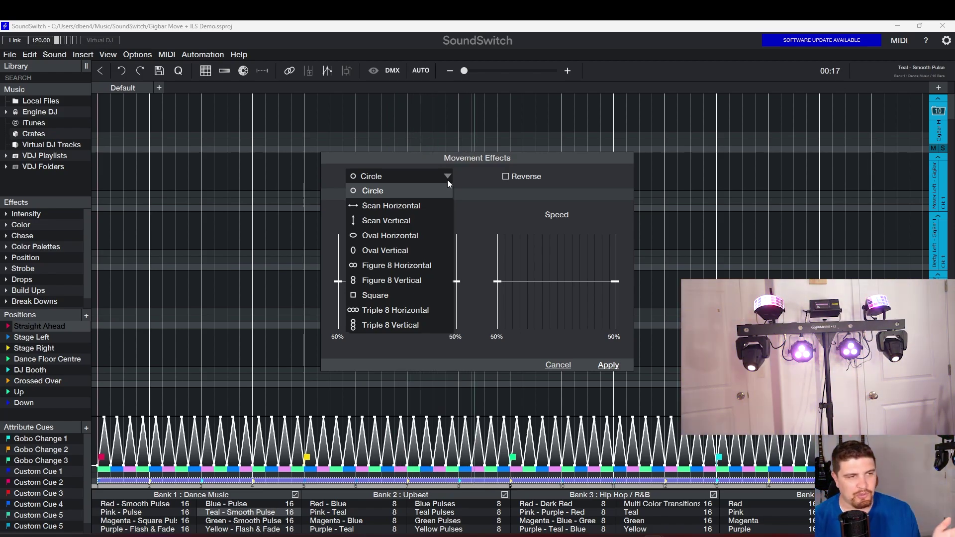
click(607, 365)
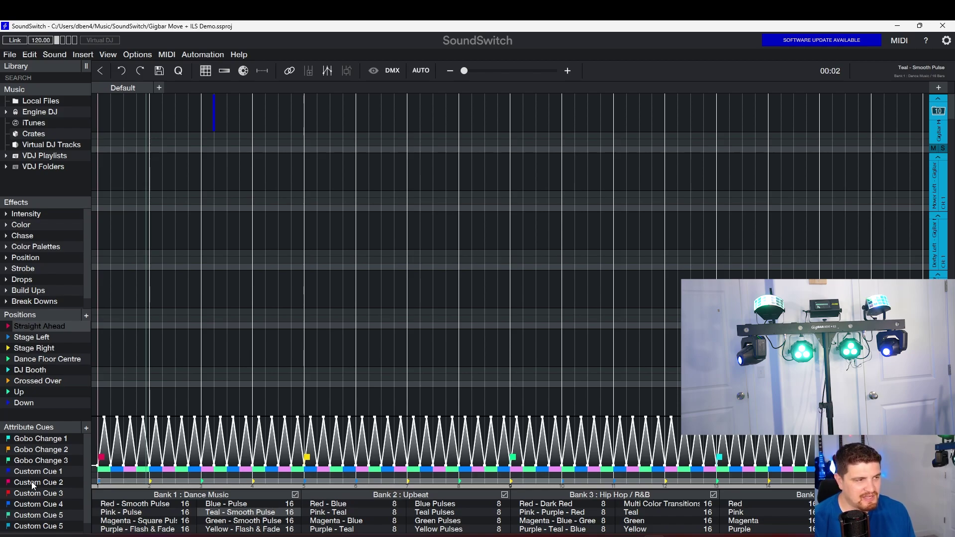
Open the Gobo Change 1 cue, view the fixture's attribute channels, and apply it.
double_click(57, 442)
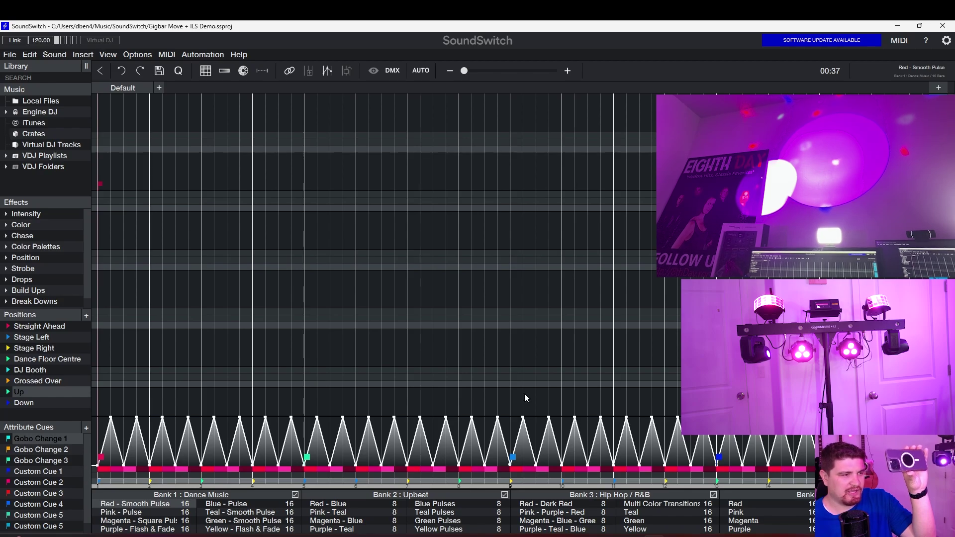
double_click(52, 441)
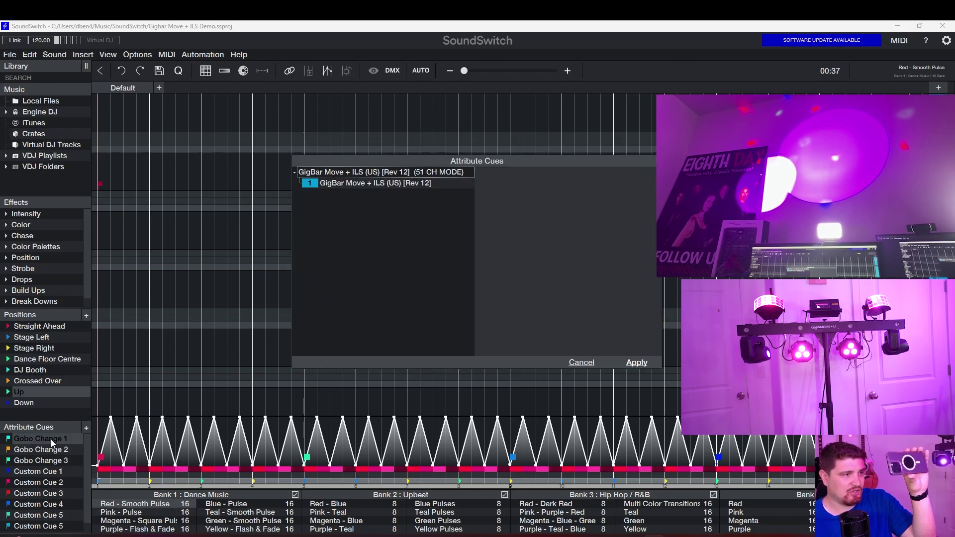
click(463, 183)
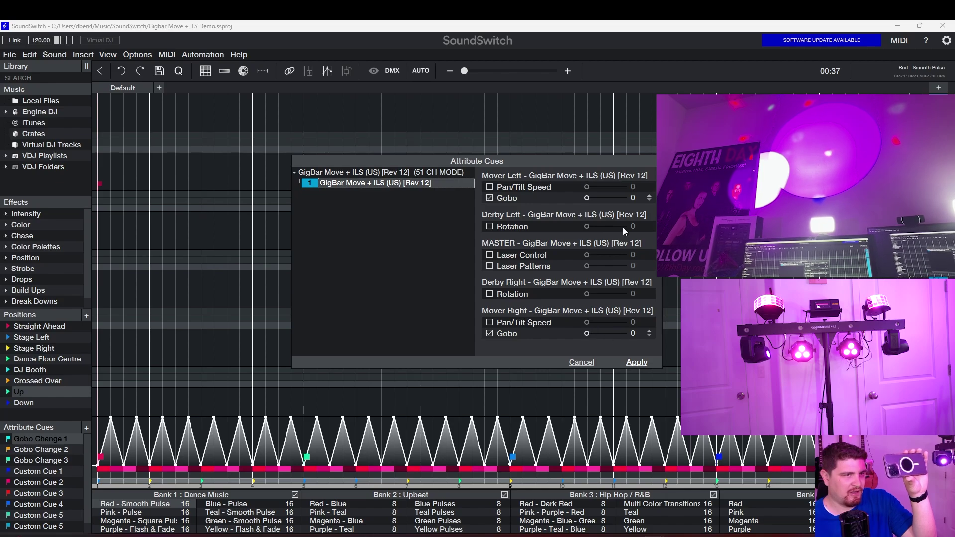
click(635, 363)
Set the movers' gobo value in Gobo Change 2 to 10 and apply.
double_click(63, 453)
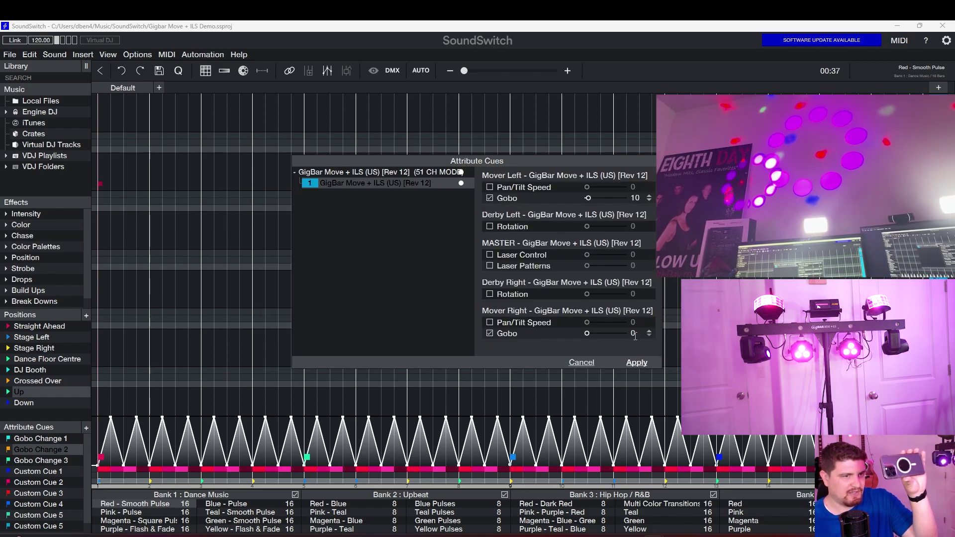
double_click(624, 334)
text(10)
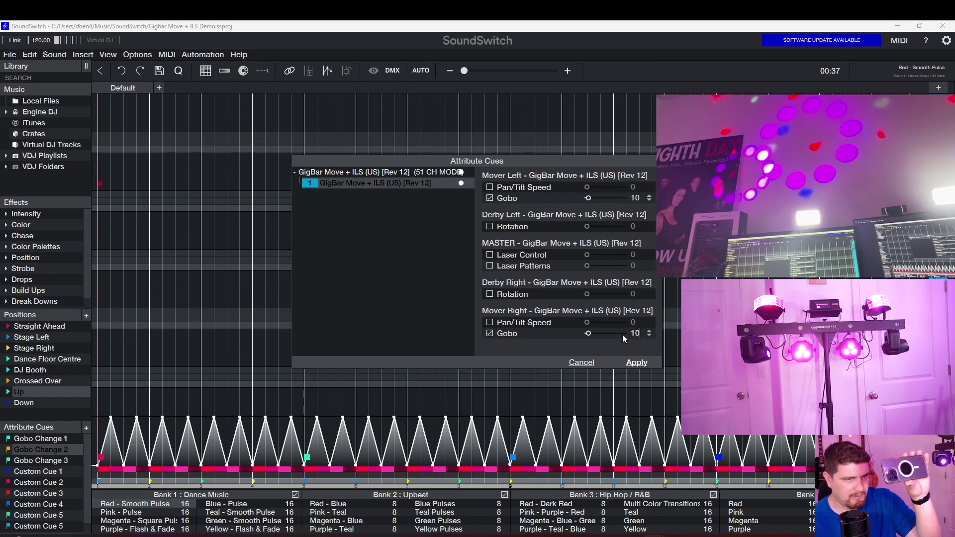
click(637, 363)
Enable the movers' gobo channel in Gobo Change 3, set it to 51 and apply.
click(489, 198)
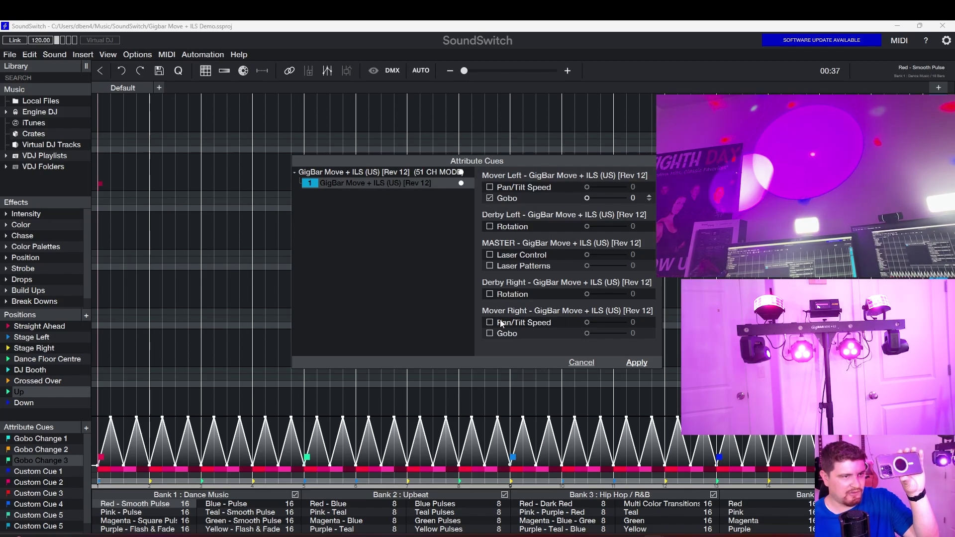
click(490, 334)
drag(587, 198, 596, 199)
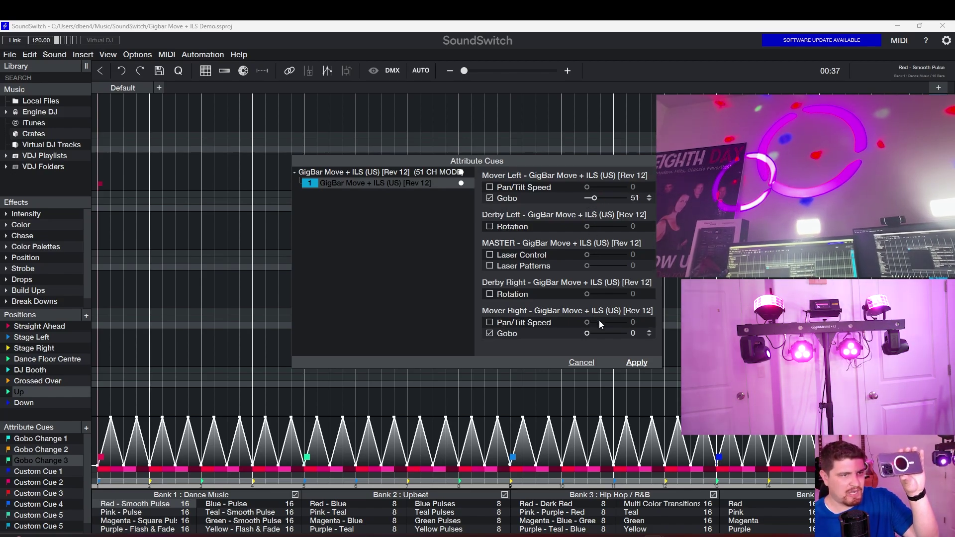
click(637, 362)
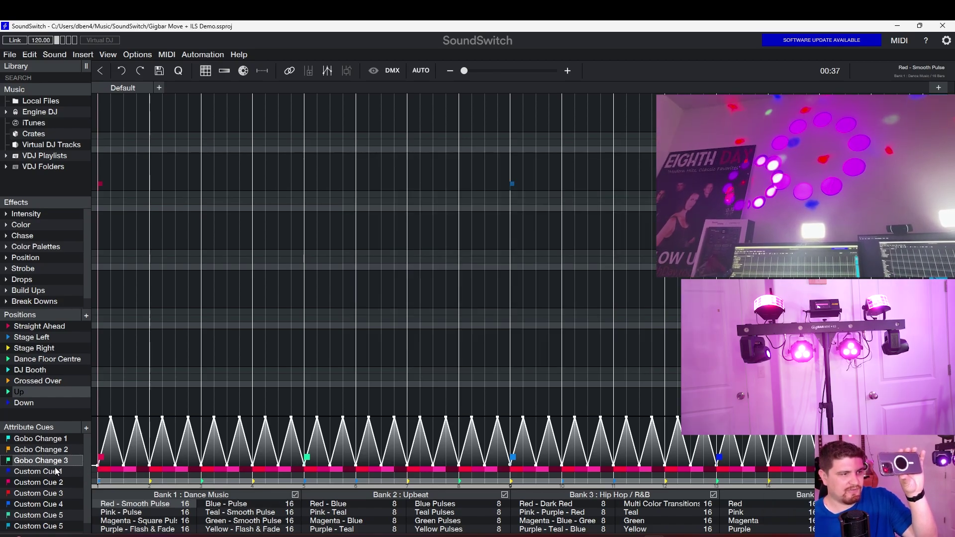
click(86, 428)
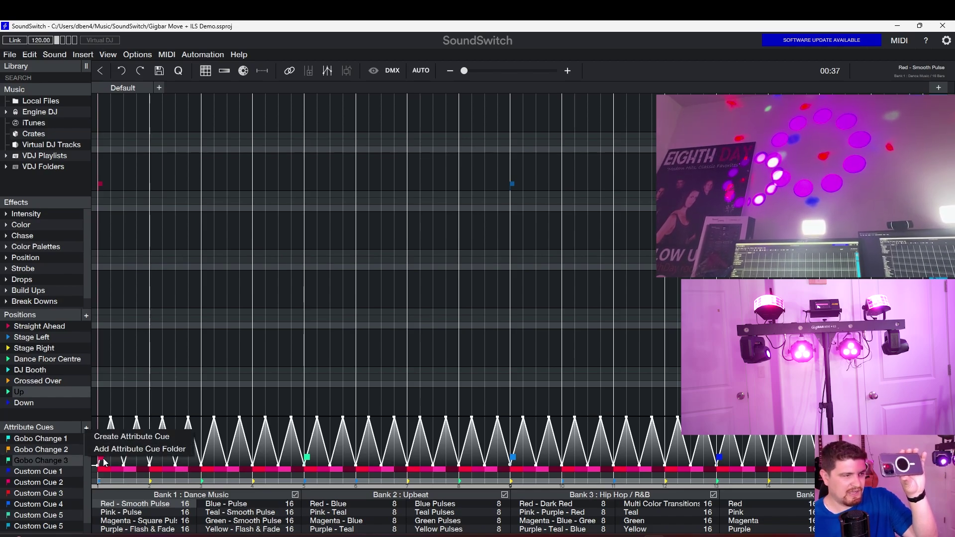
Make Custom Cue 1 rotate both derbies at 3 and rename it 'Slow Derby'.
click(132, 436)
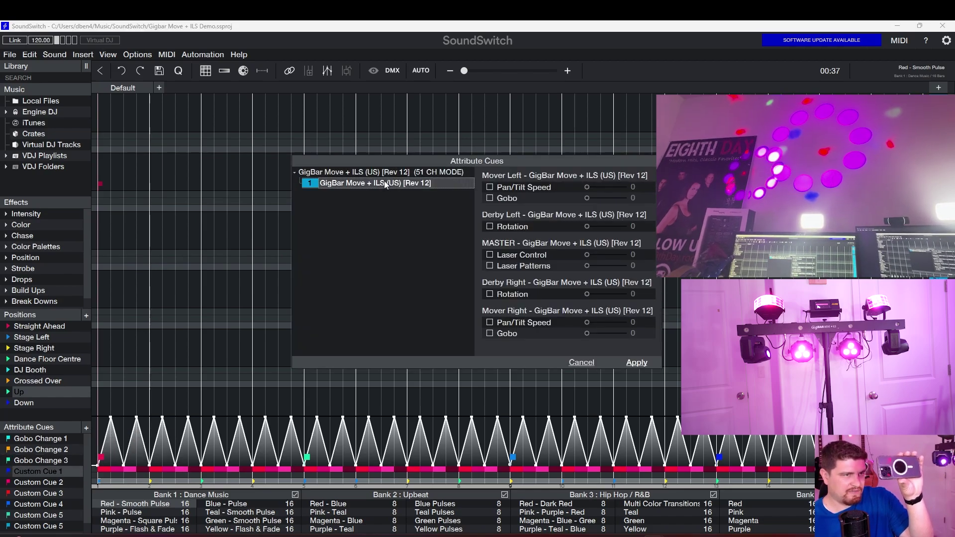
click(490, 228)
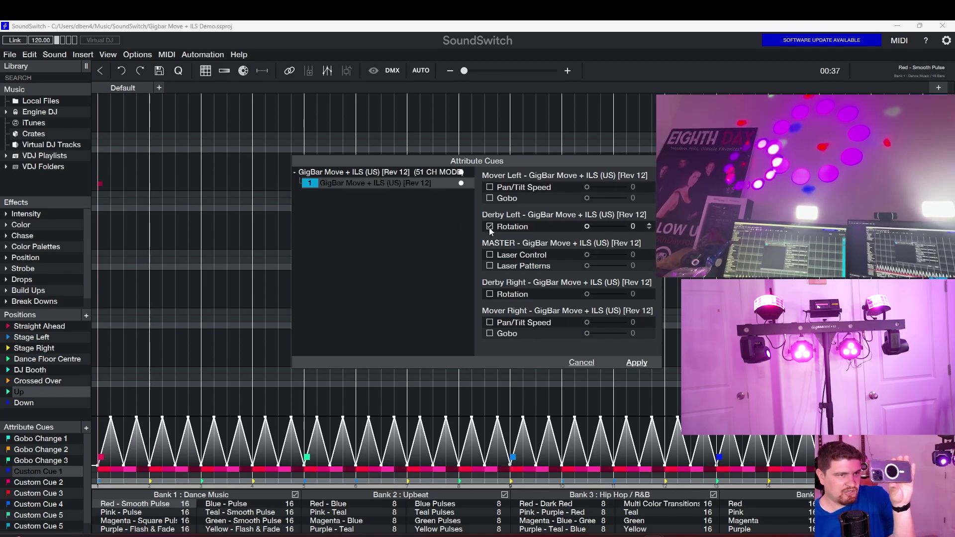
click(491, 294)
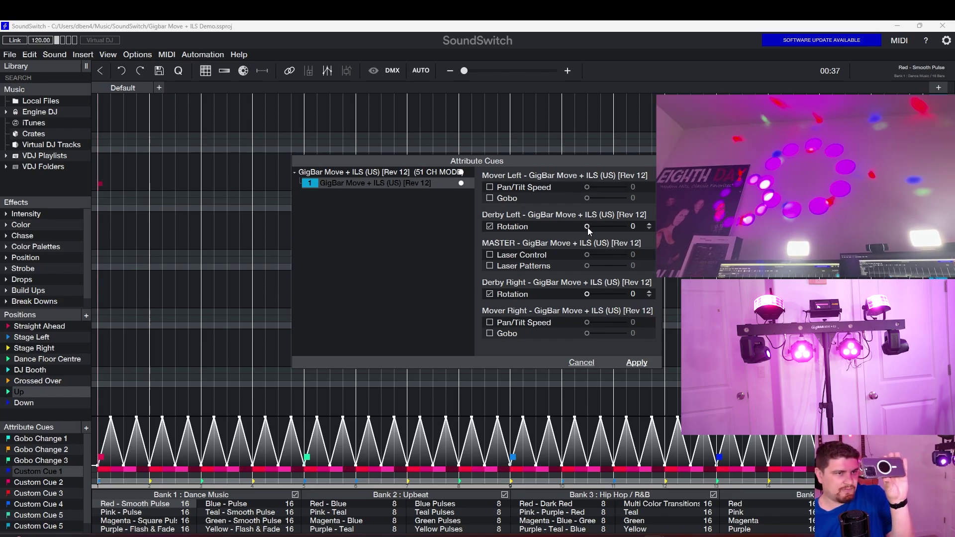
drag(587, 228, 588, 228)
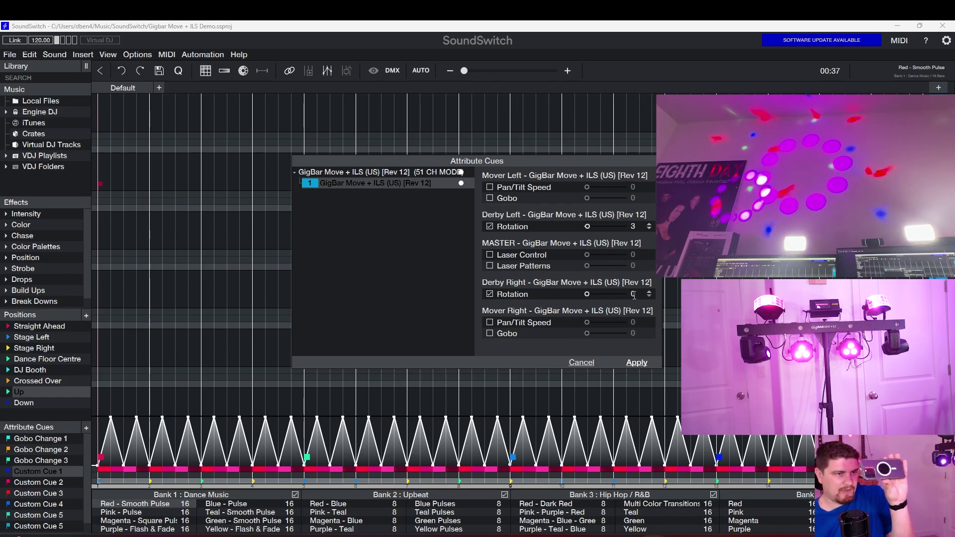
text(3)
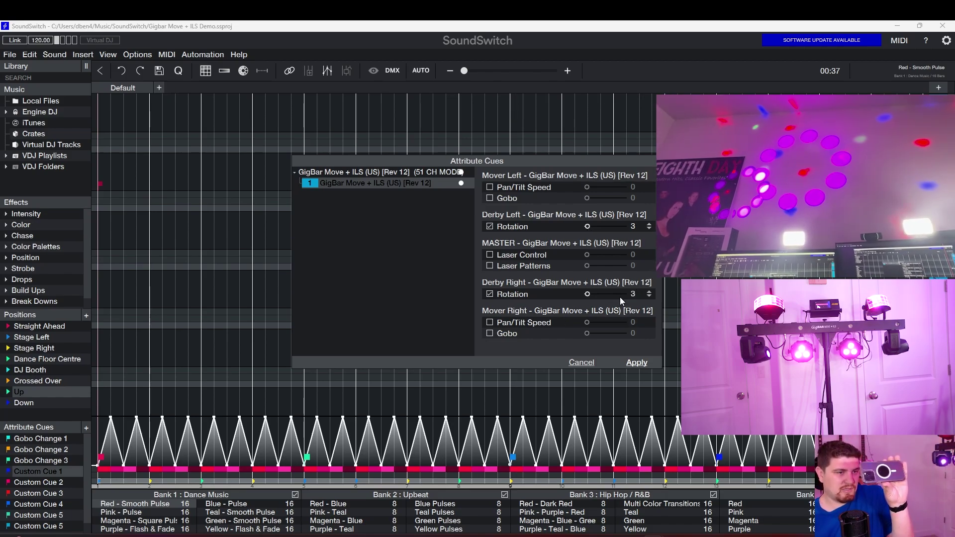
click(643, 364)
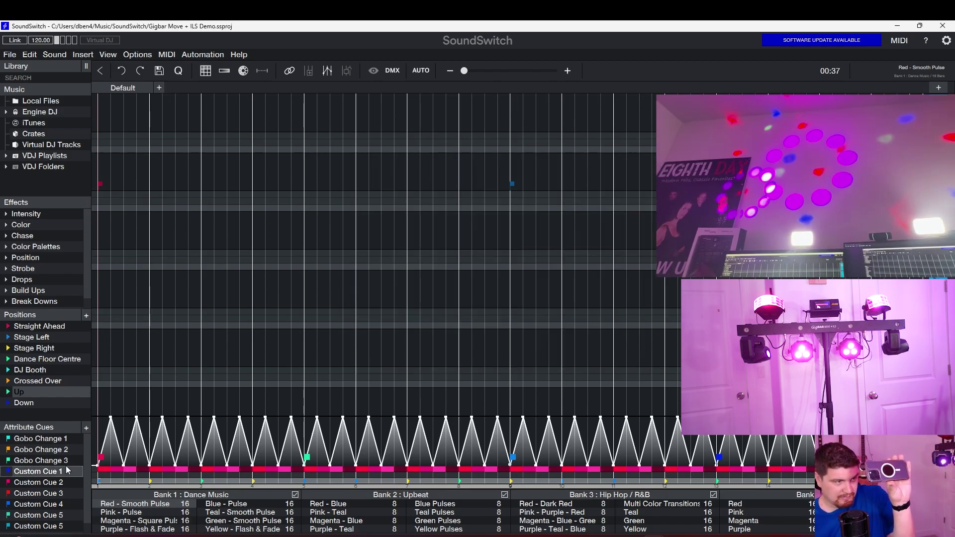
key(F2)
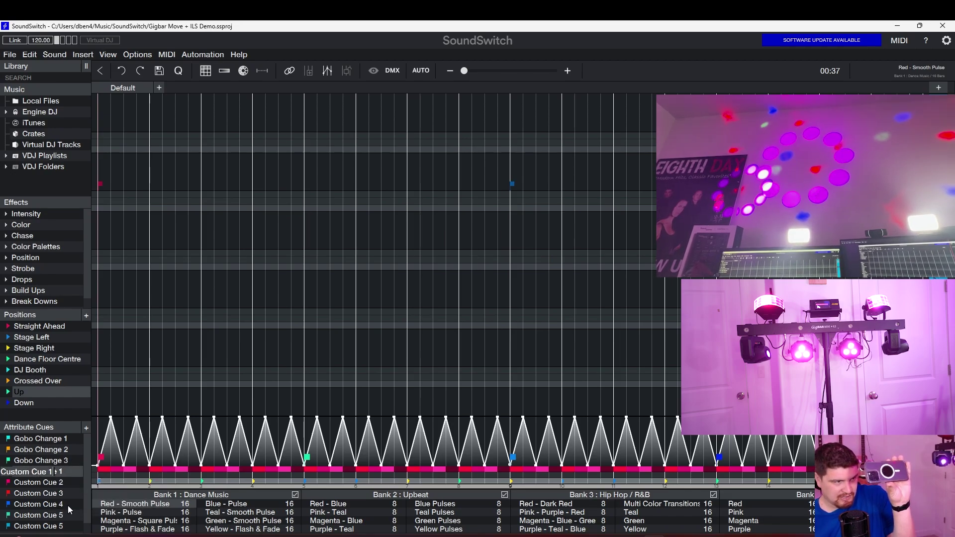
text(Slow Derby)
Set Custom Cue 2's derby rotations to 78 and 71, rename it 'Fast Derby', then use Blue - Pulse.
double_click(41, 480)
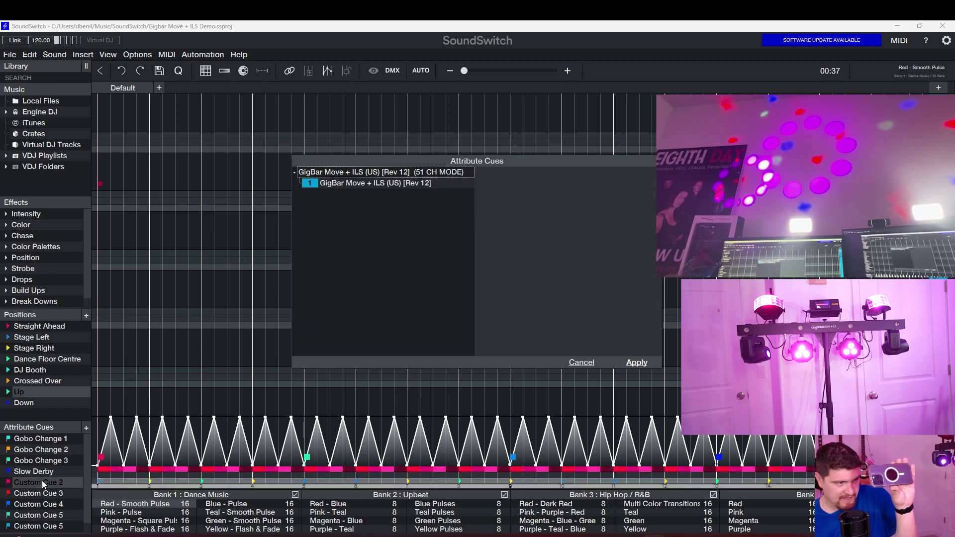
click(598, 227)
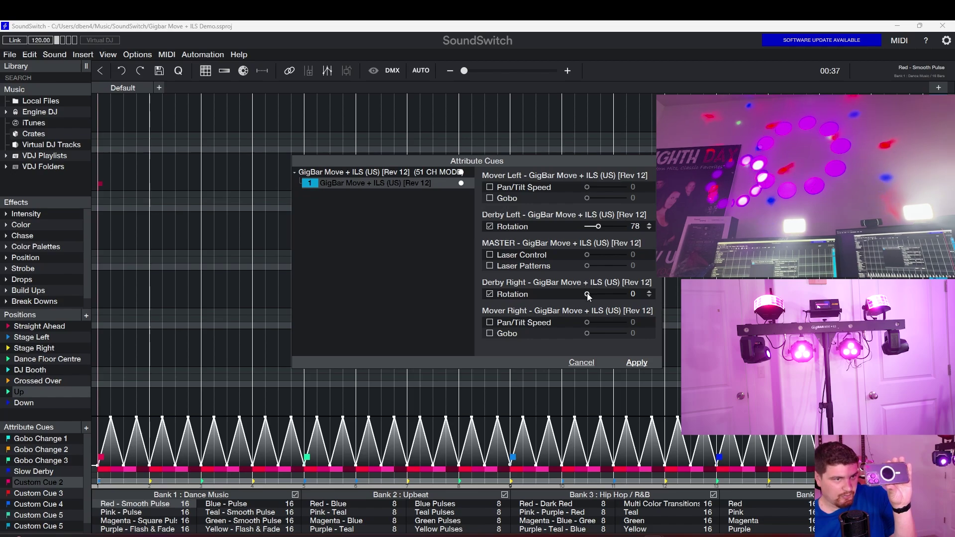
drag(587, 293, 598, 294)
double_click(635, 294)
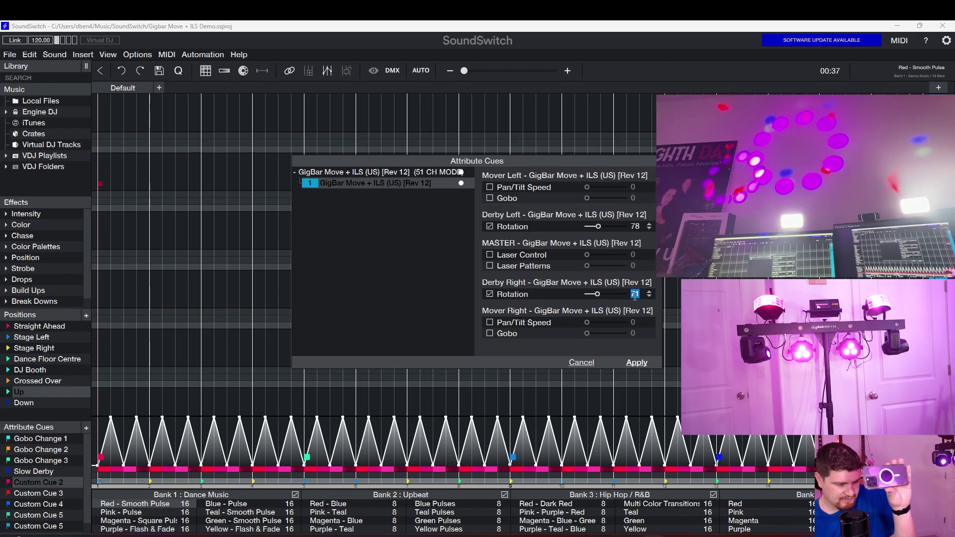
click(637, 362)
right_click(46, 484)
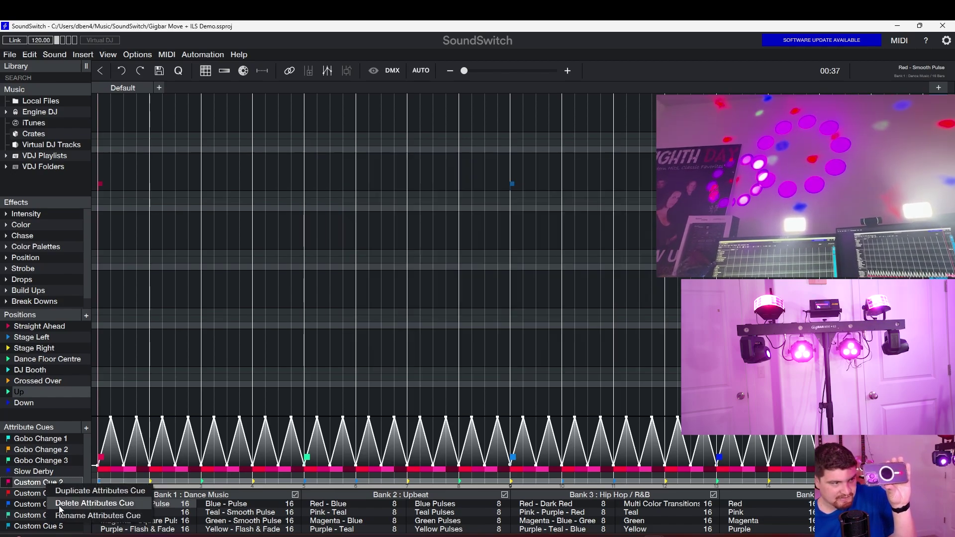
click(60, 515)
text(Fast Derby)
key(Return)
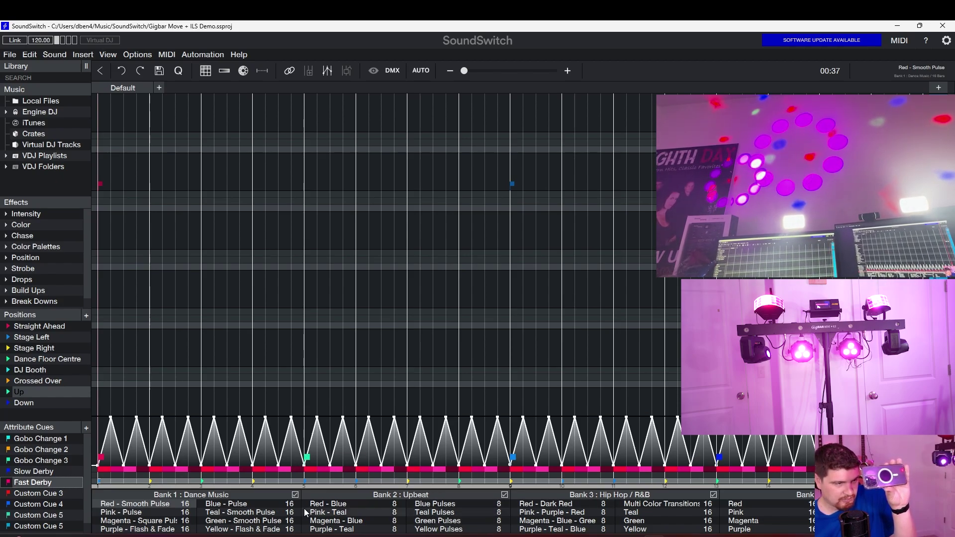
click(261, 504)
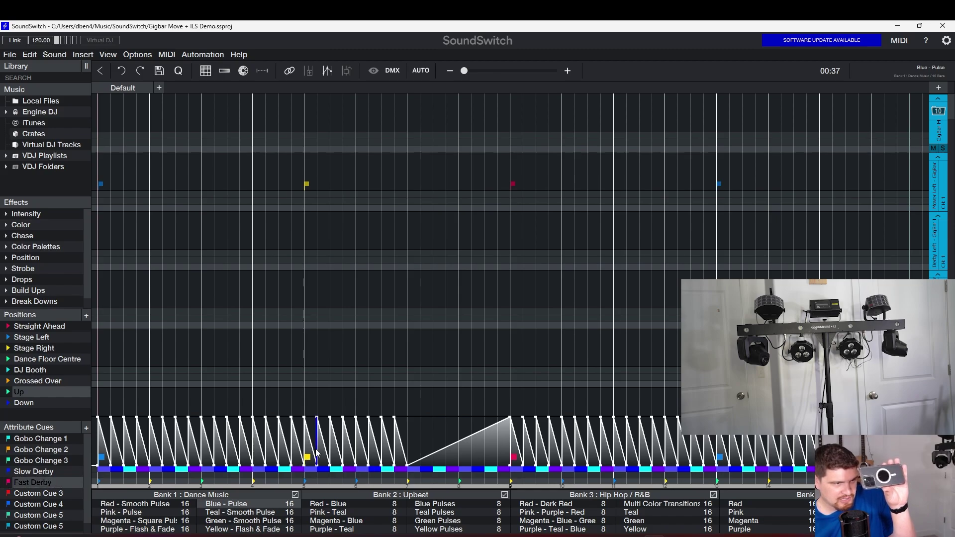
Drag Slow Derby, then Fast Derby, onto the start of the attribute cue lane.
click(316, 458)
drag(33, 471, 95, 445)
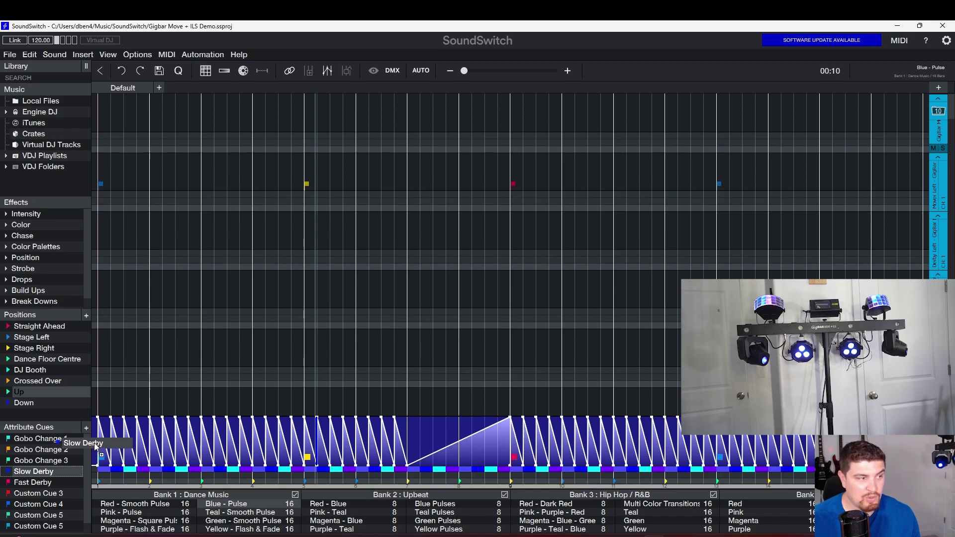
drag(96, 446, 97, 447)
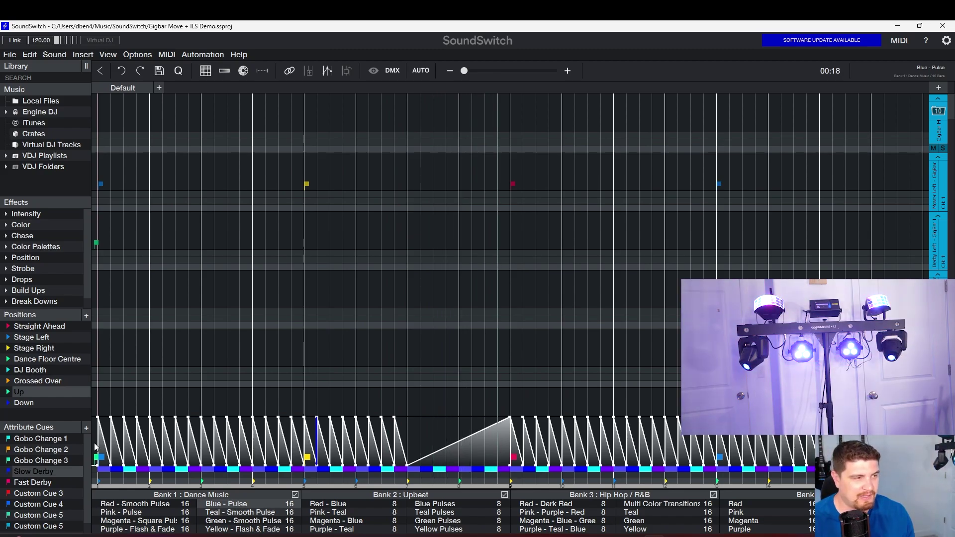
drag(56, 481, 434, 291)
Set Custom Cue 3's Laser Control to 133 and Laser Patterns to 255, and apply.
click(68, 495)
double_click(68, 493)
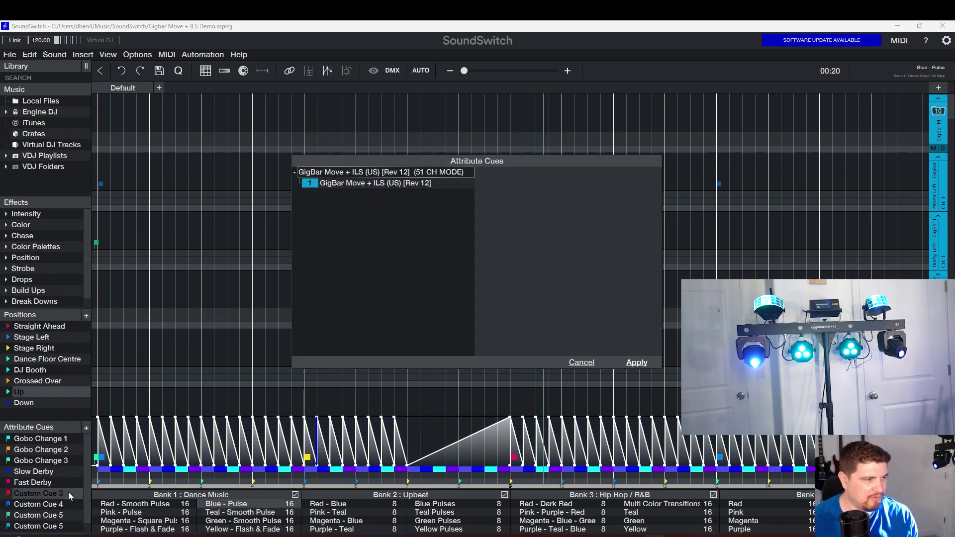
click(379, 184)
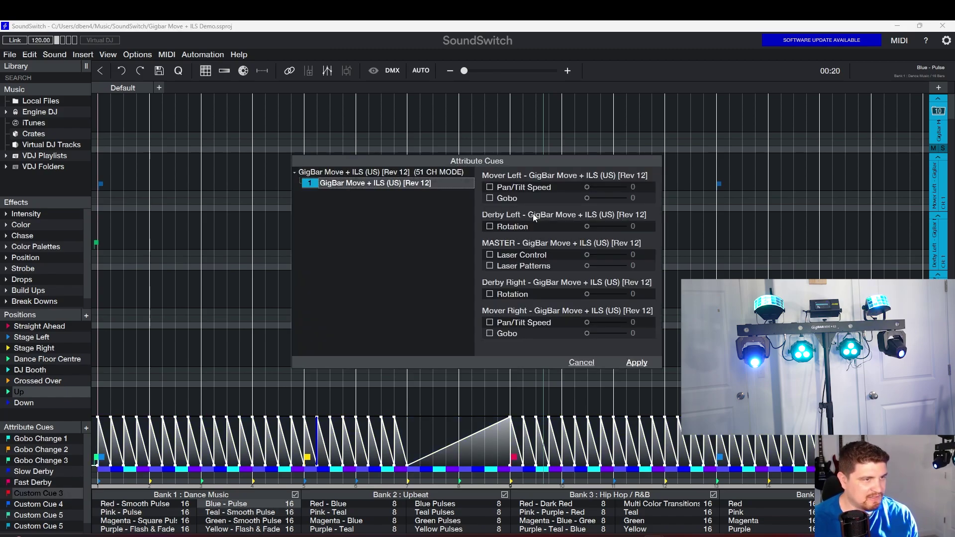
click(490, 265)
click(490, 255)
mouse_move(588, 255)
mouse_down()
mouse_move(619, 256)
mouse_move(591, 256)
mouse_up()
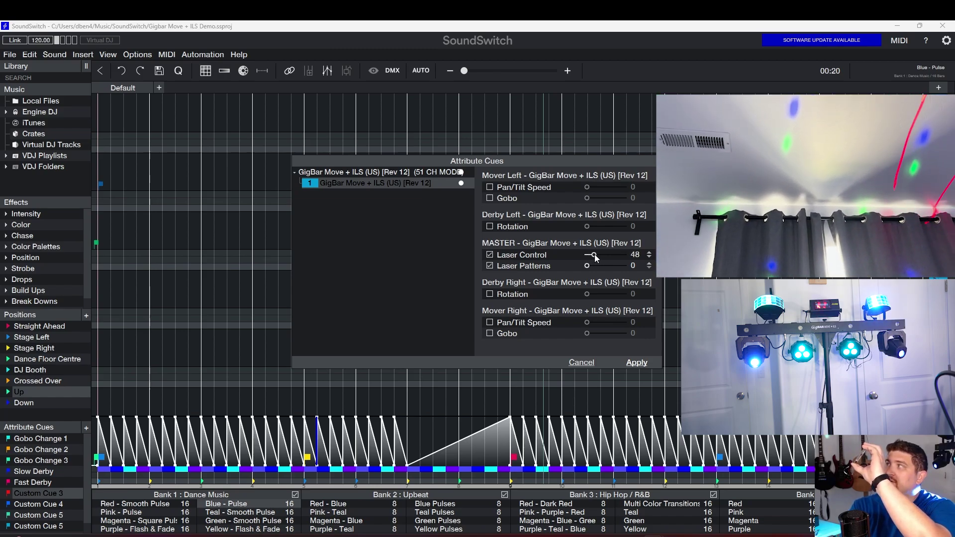
drag(592, 257, 618, 248)
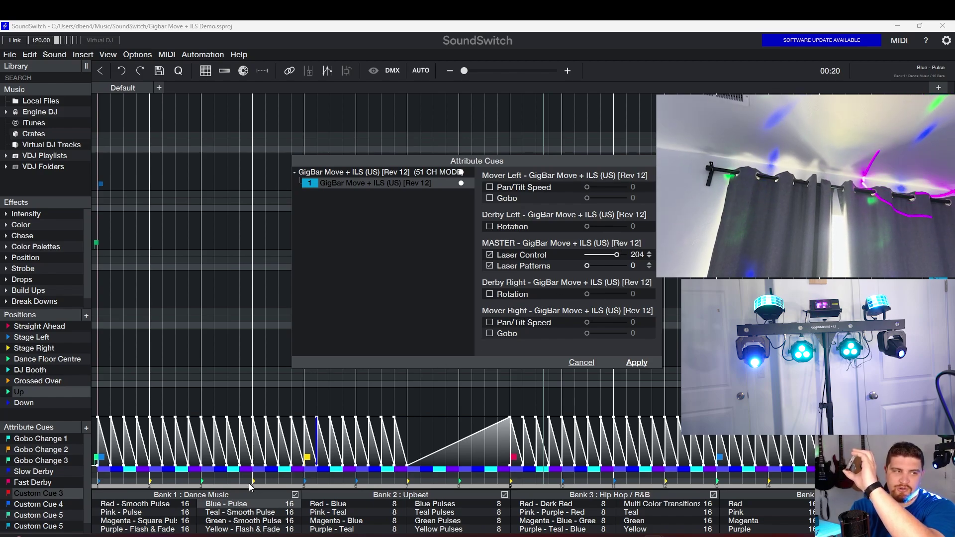
drag(620, 264, 608, 262)
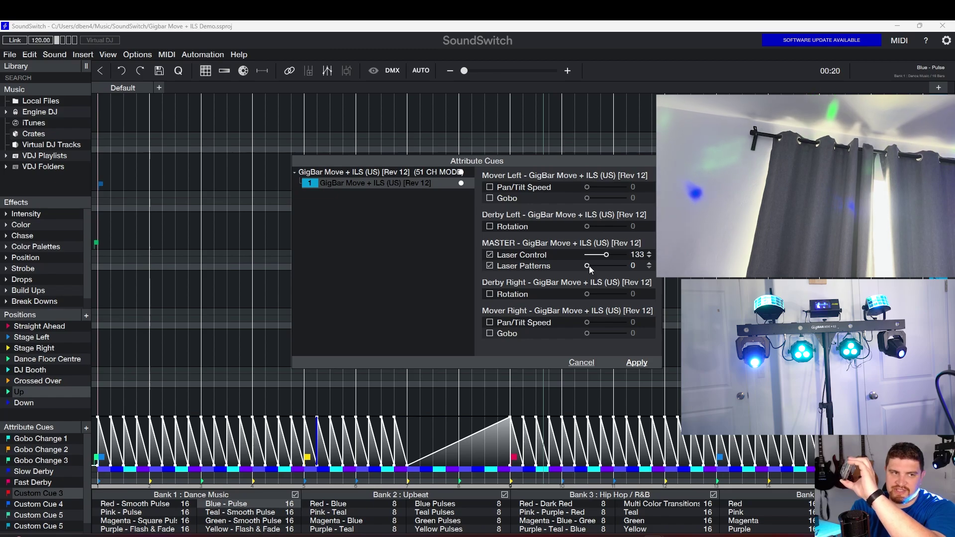
drag(589, 266, 614, 264)
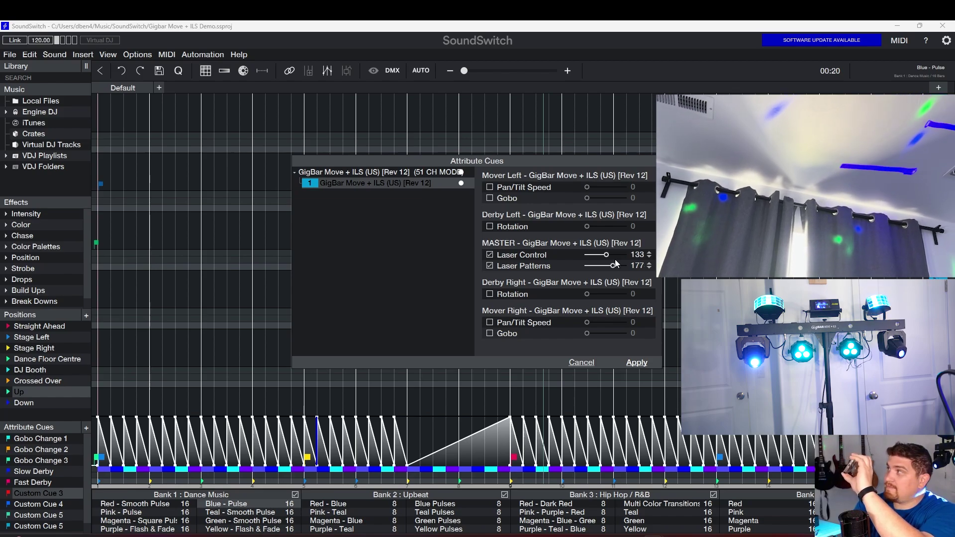
drag(617, 264, 629, 255)
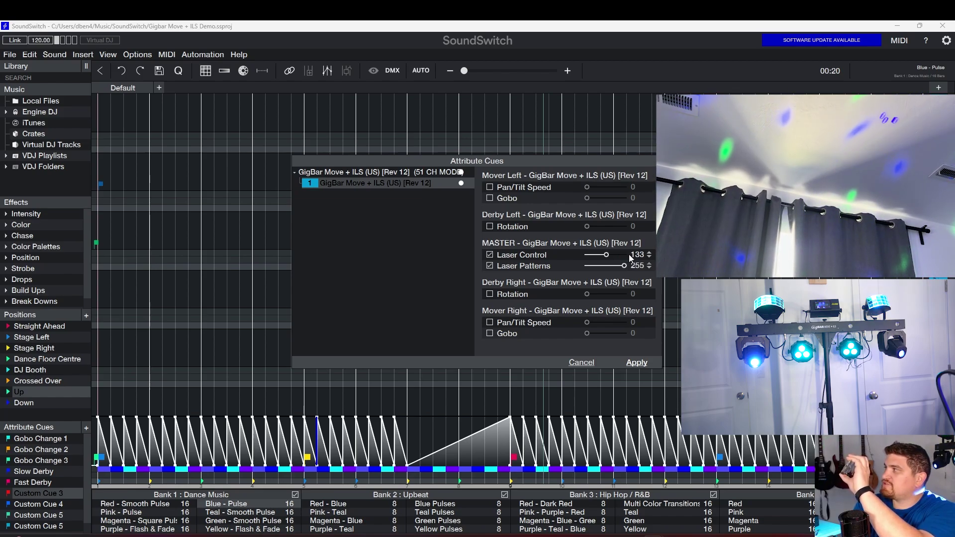
click(635, 362)
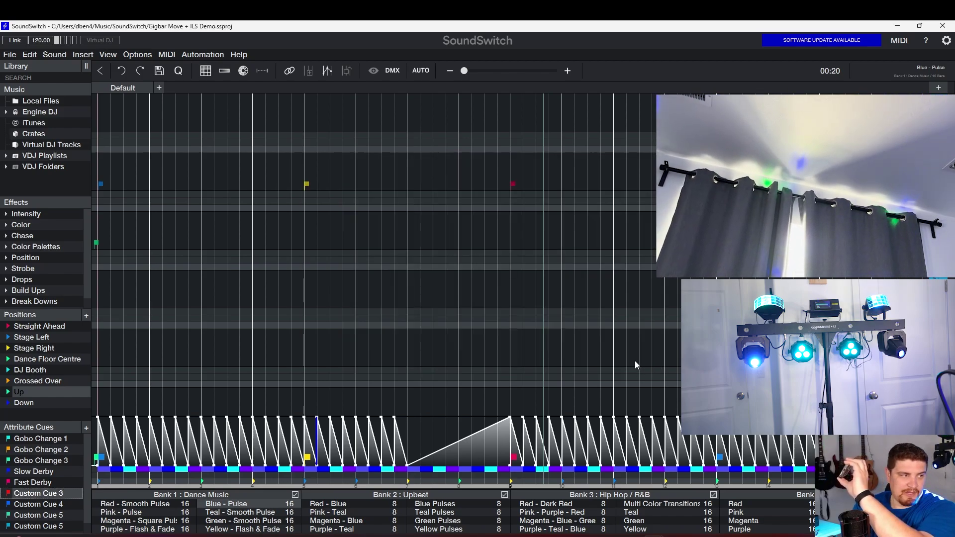
Rename Custom Cue 3 to 'Blue Laser'.
right_click(59, 493)
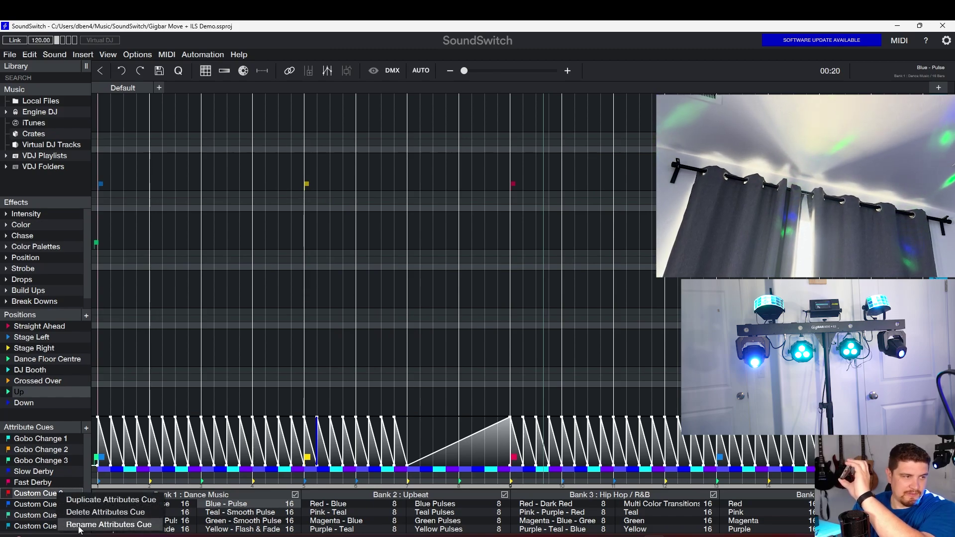
click(109, 525)
text(Blue Laser)
key(Return)
drag(32, 494, 109, 444)
Rename Custom Cue 4 to 'Laser Off' and apply its laser-off settings.
right_click(35, 505)
click(75, 523)
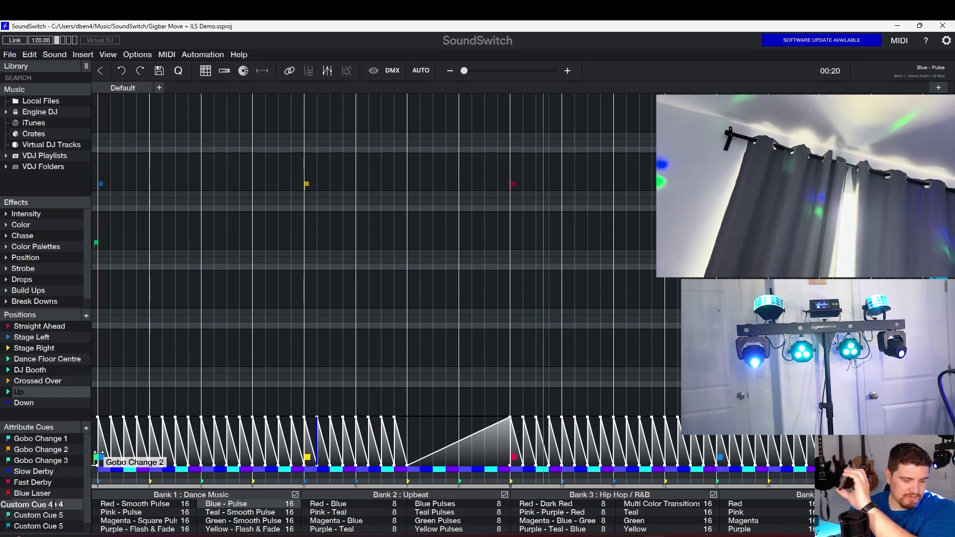
text(Laser Off)
key(Return)
double_click(39, 506)
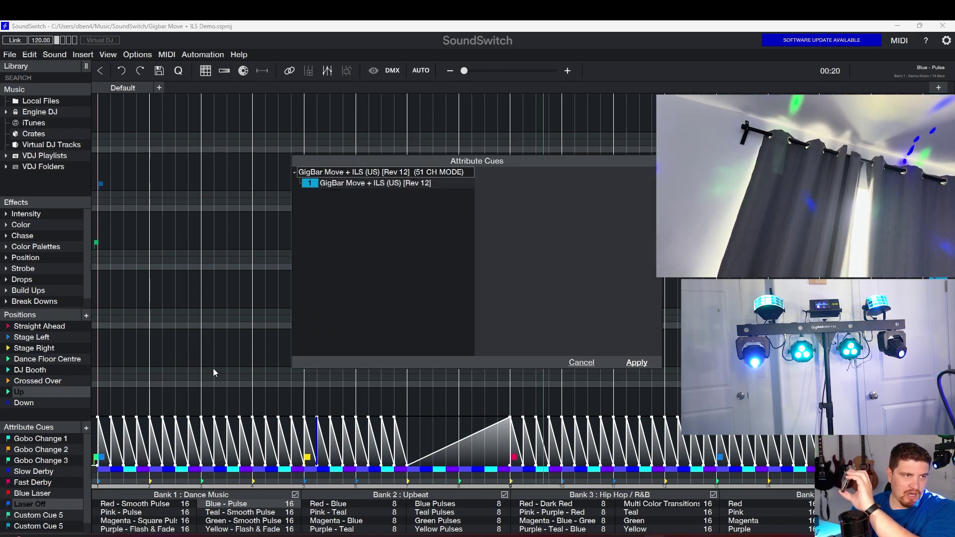
click(430, 183)
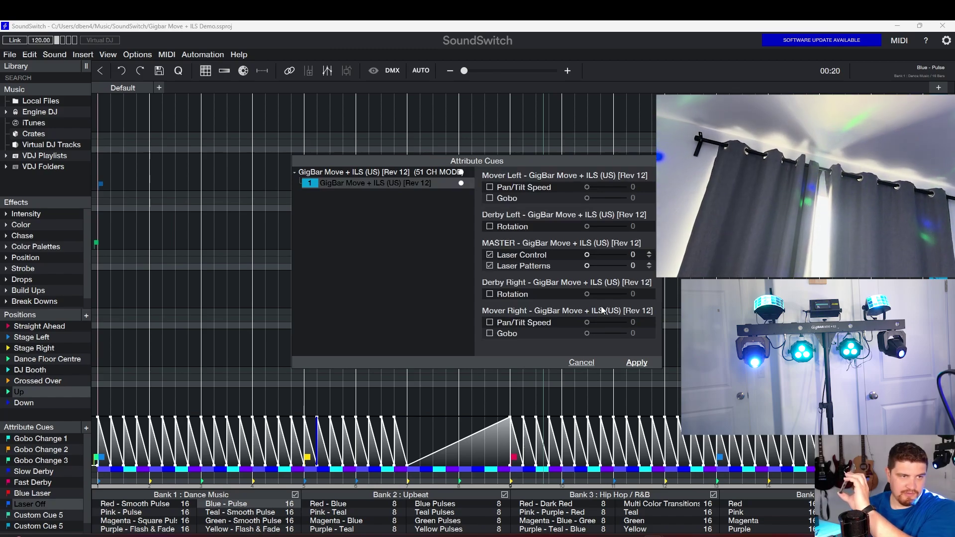
click(630, 363)
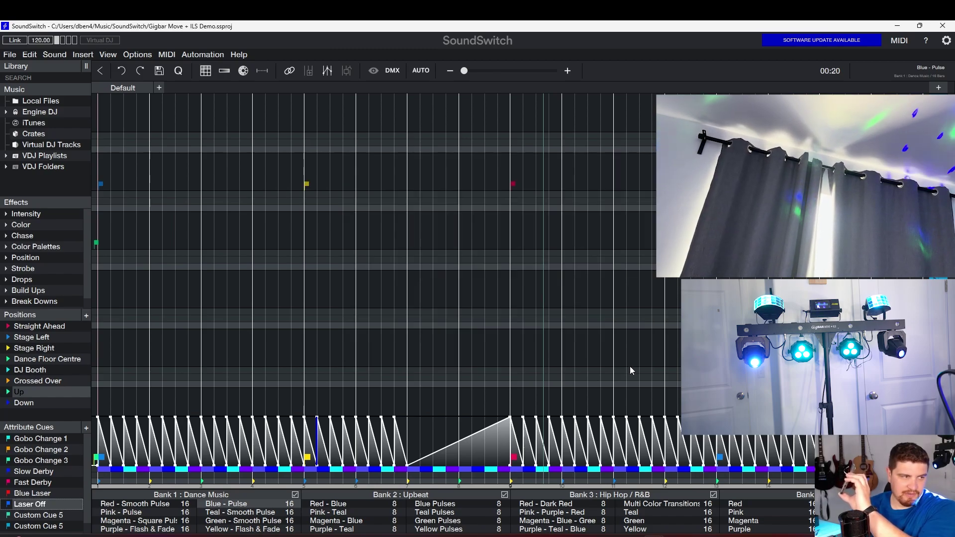
Switch to Red - Smooth Pulse, make the 'Red Laser' cue, and place it at bar 1.
click(140, 506)
right_click(40, 516)
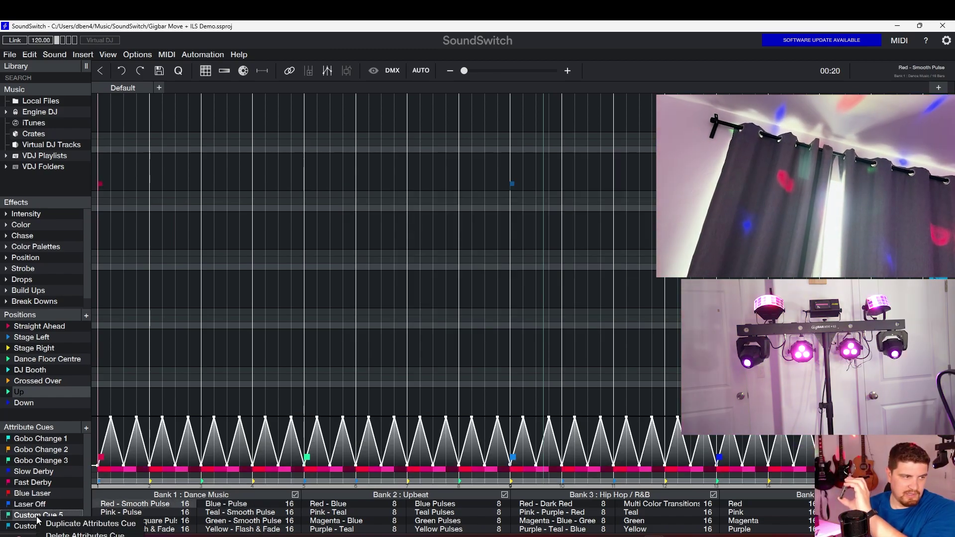
double_click(55, 516)
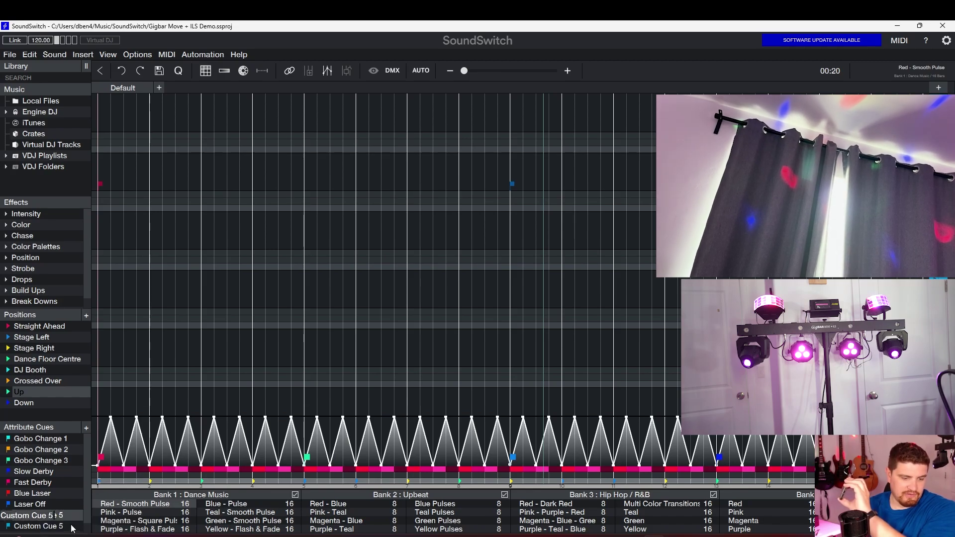
text(Red Laser)
key(Return)
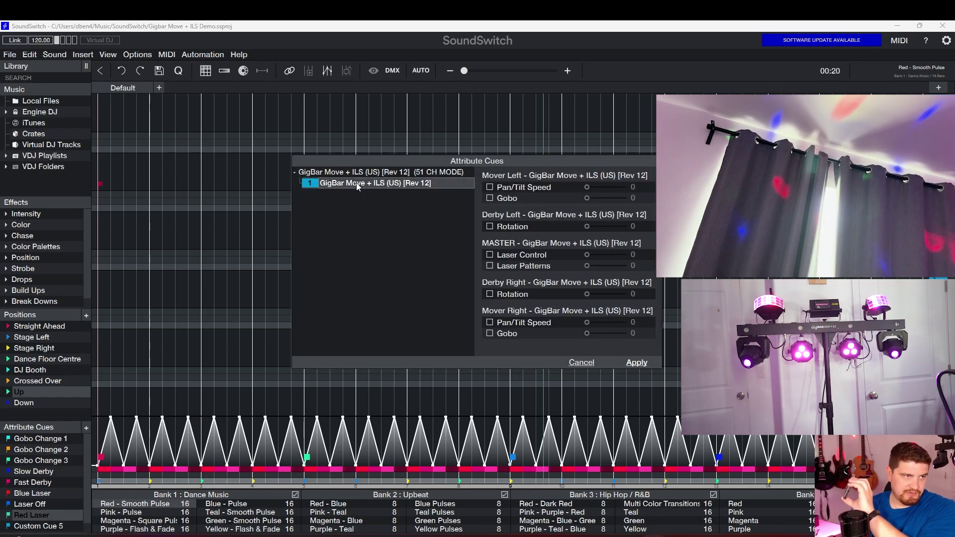
click(490, 255)
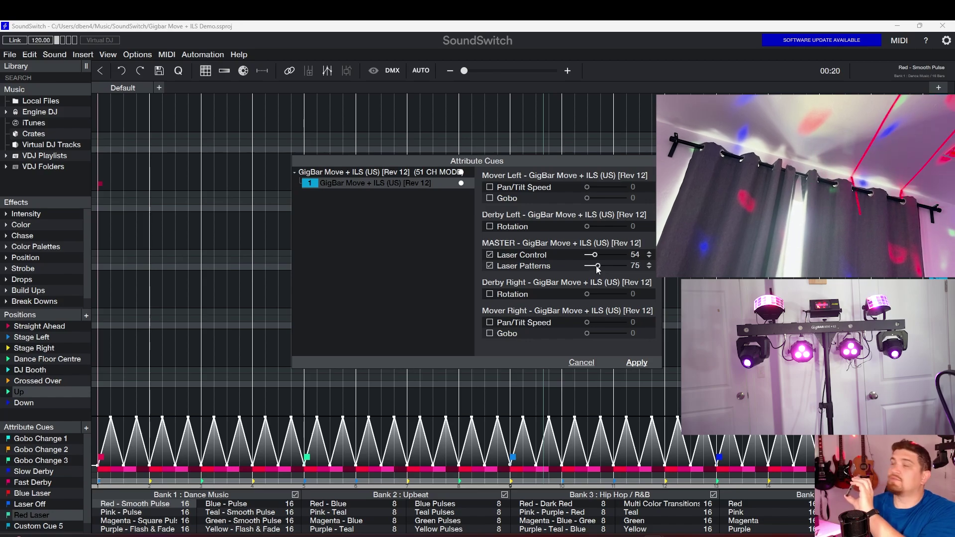
click(629, 363)
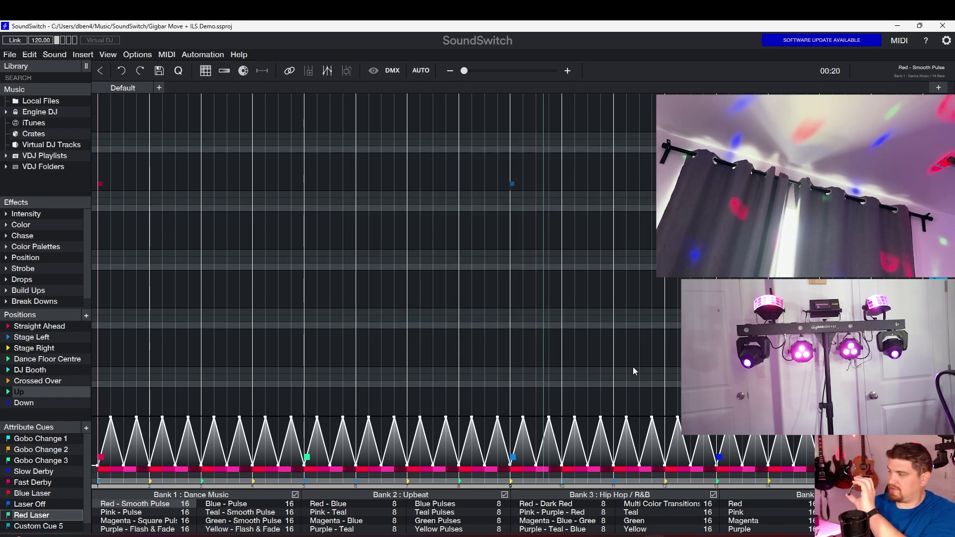
mouse_move(70, 519)
mouse_down()
mouse_move(132, 439)
mouse_move(96, 440)
mouse_up()
click(106, 396)
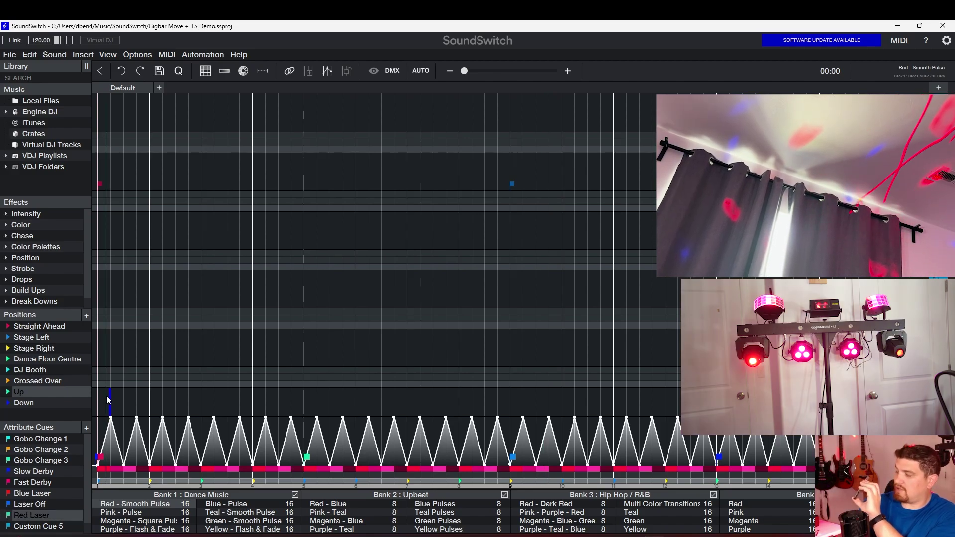
Play the song and expand the GigBar fixture tracks to reveal lanes like Mover Left and Derby Left.
key(space)
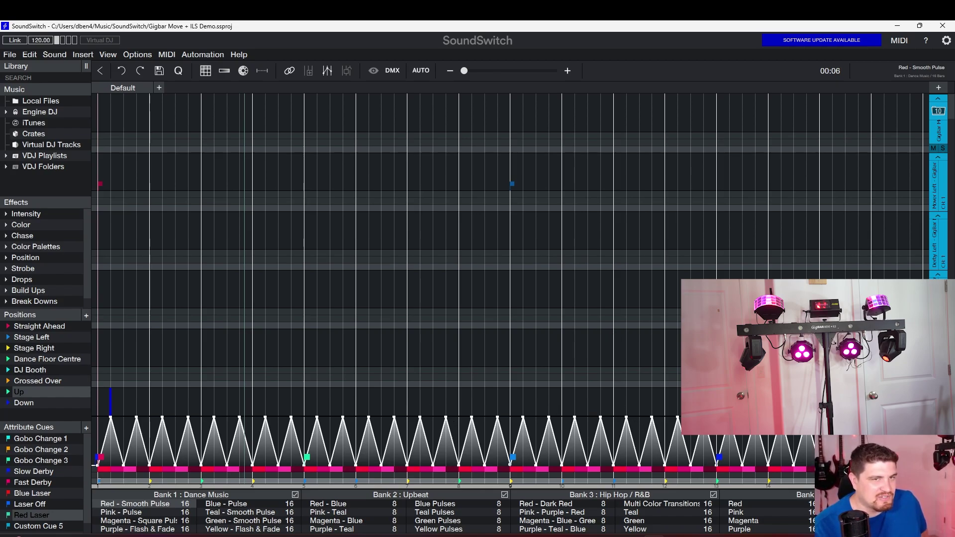
click(944, 112)
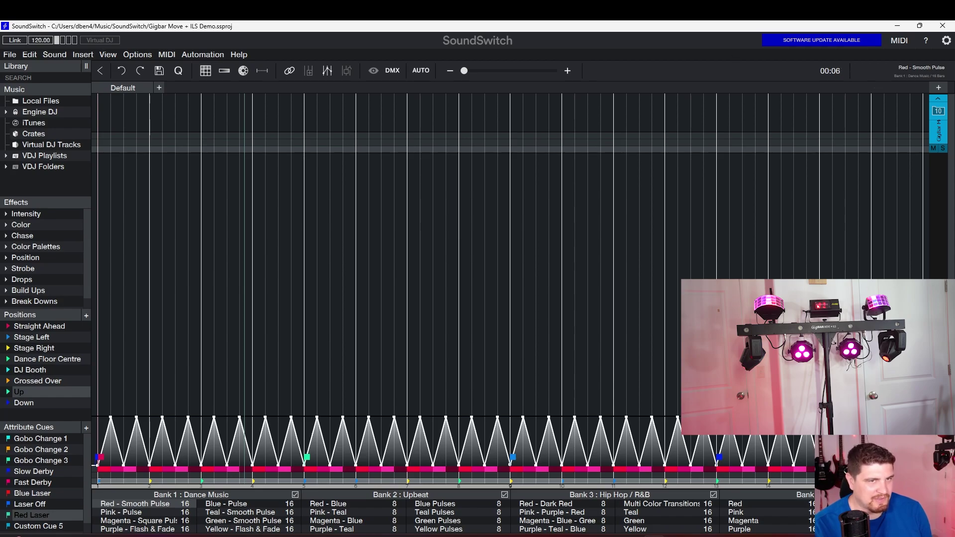
click(946, 111)
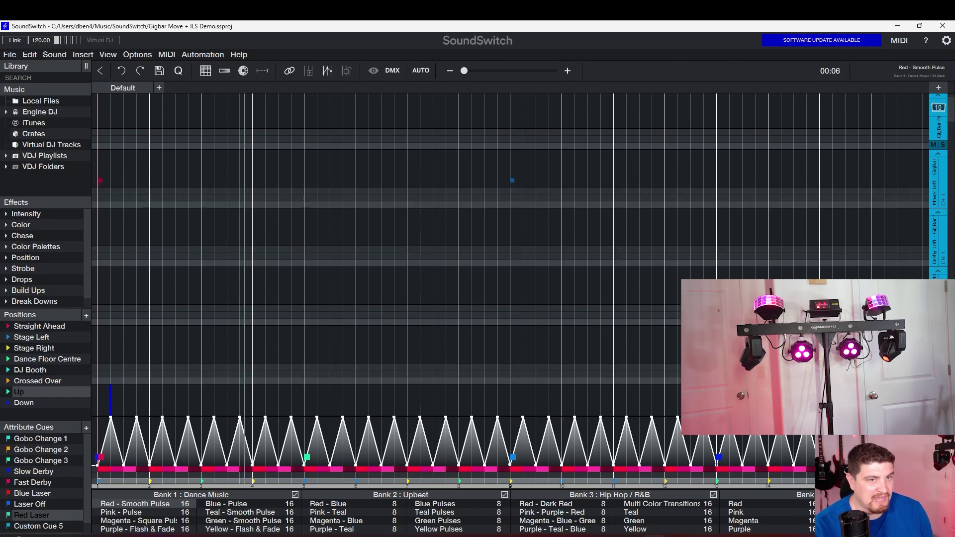
scroll(933, 197, down, 1)
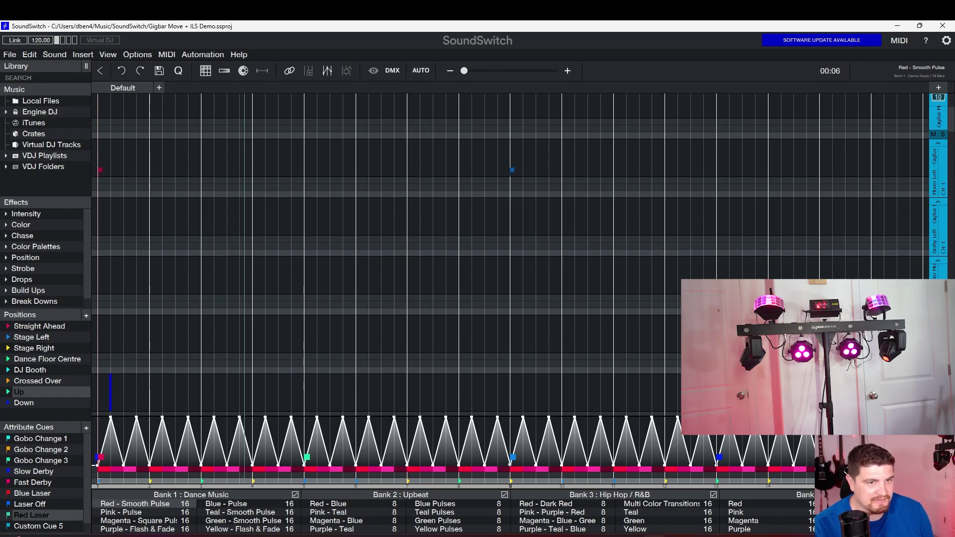
scroll(934, 197, down, 5)
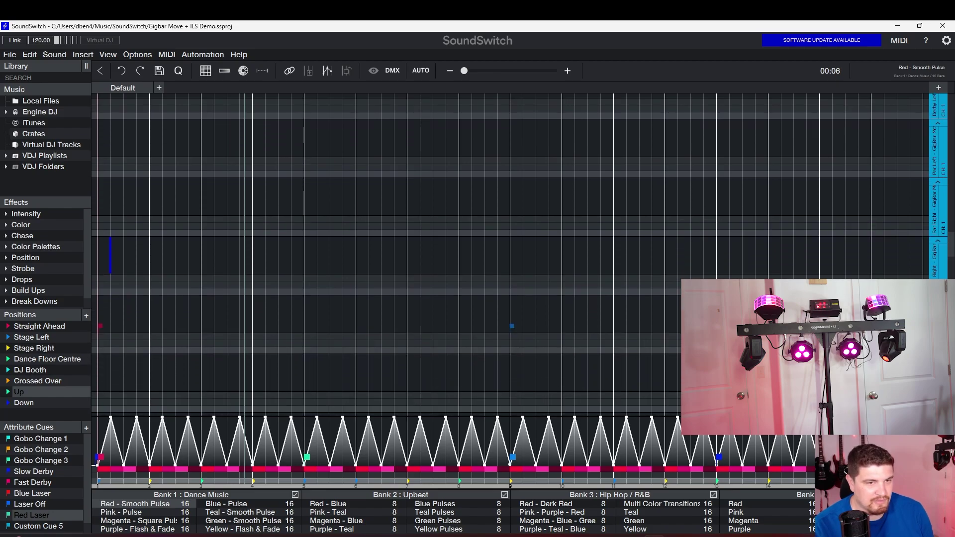
scroll(933, 198, down, 6)
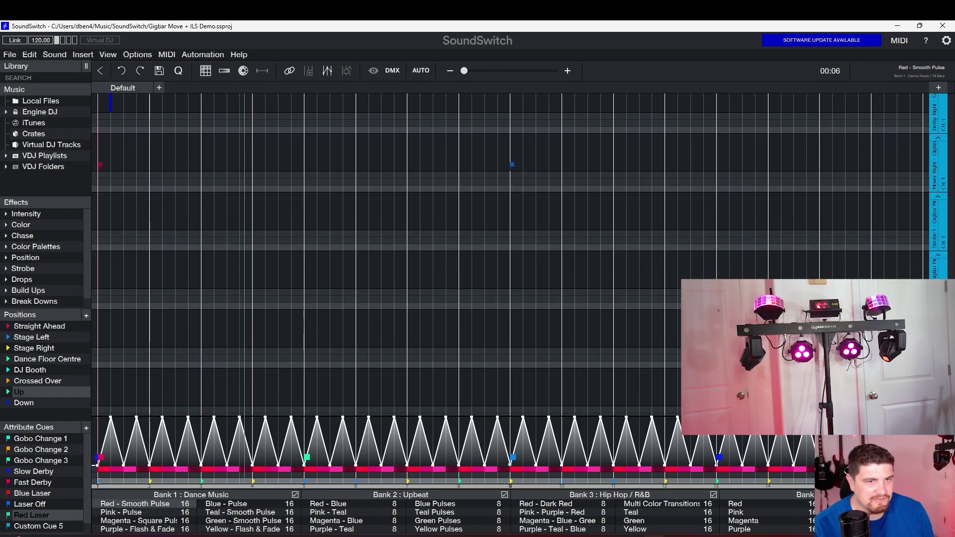
Apply a colour with the white channel at full 255 to the lower fixture lanes.
right_click(538, 267)
click(588, 276)
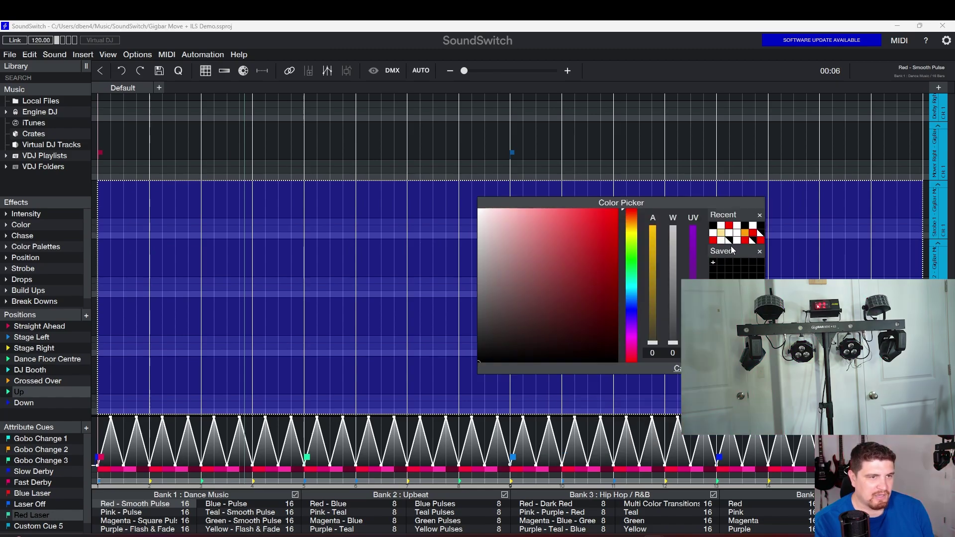
drag(670, 251, 687, 218)
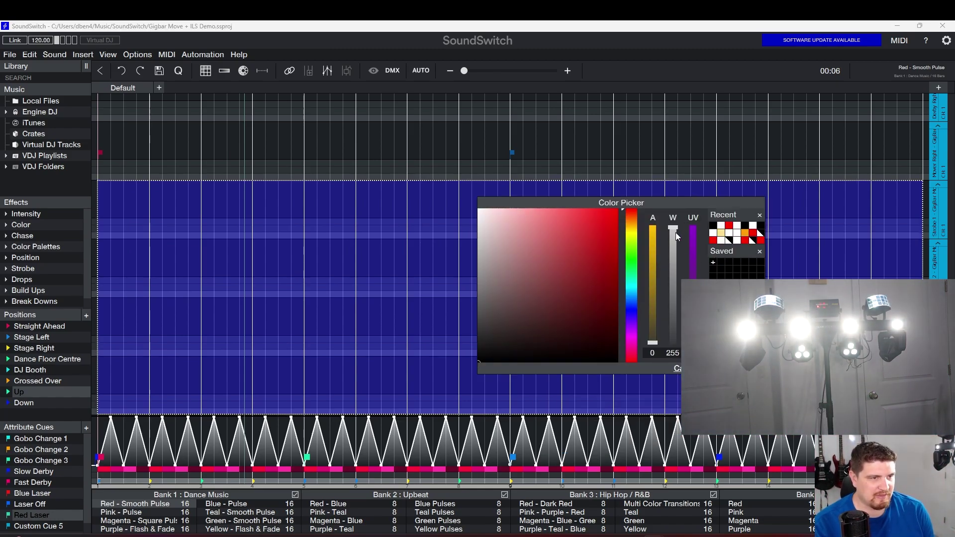
key(Return)
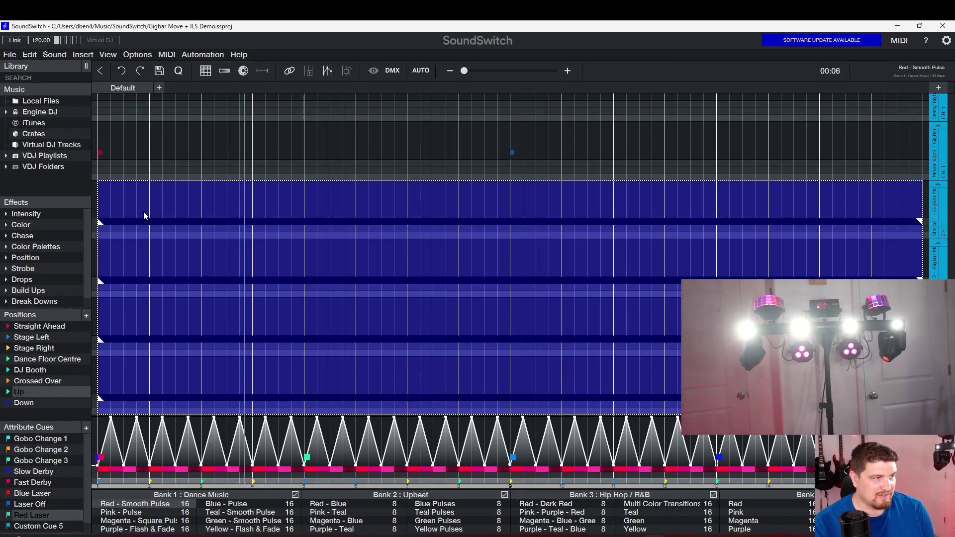
Add a Smooth Pulse at about 40% length and 1/2 beat to the four tracks, then open Blue - Pulse.
click(24, 214)
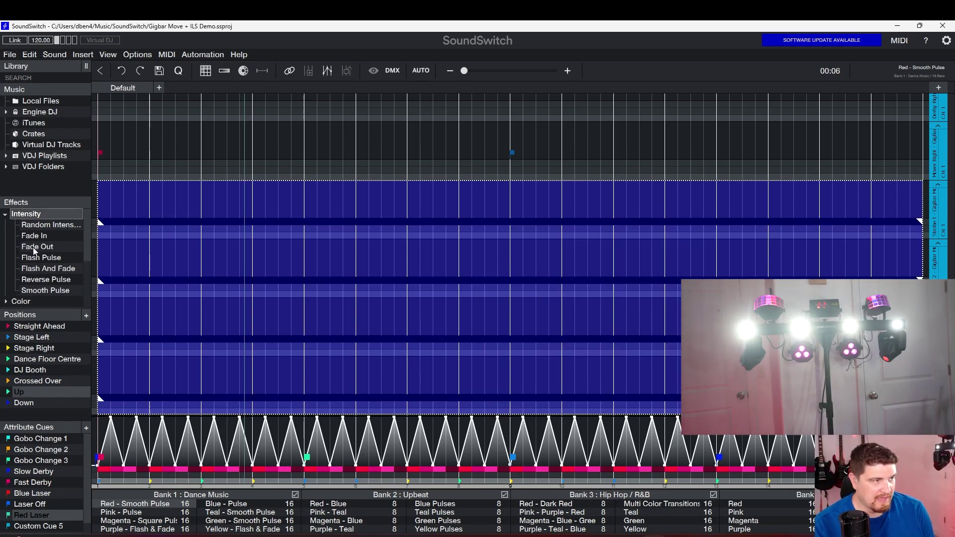
drag(64, 293, 142, 230)
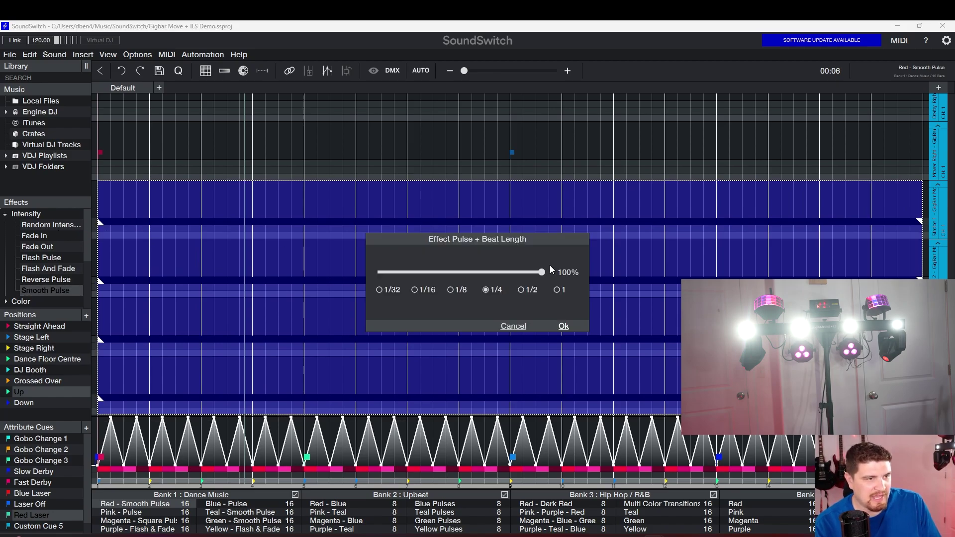
drag(543, 276, 433, 281)
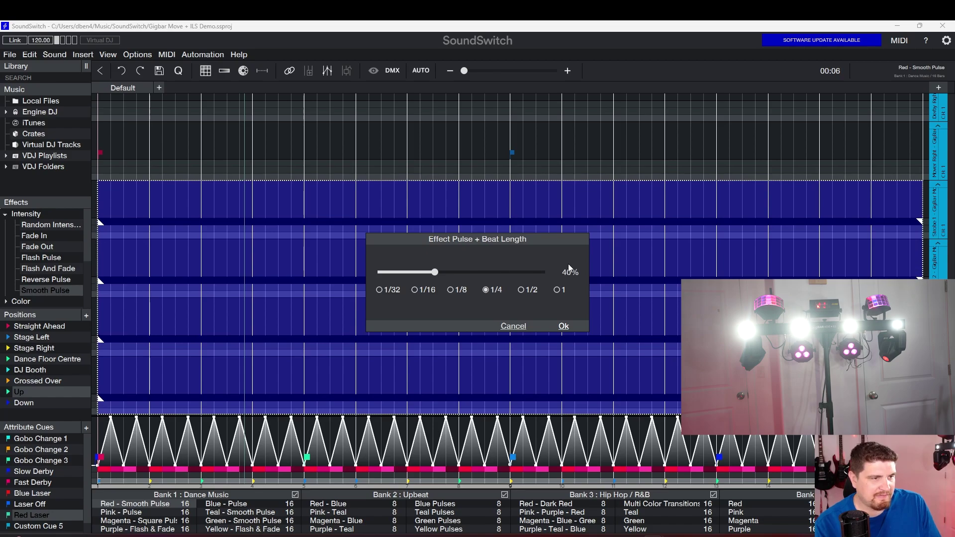
click(521, 291)
click(564, 326)
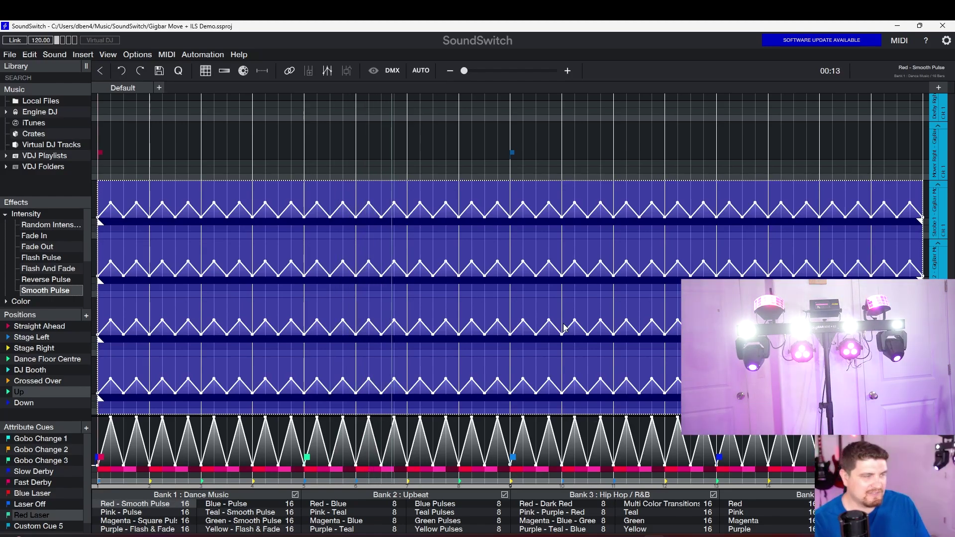
click(245, 504)
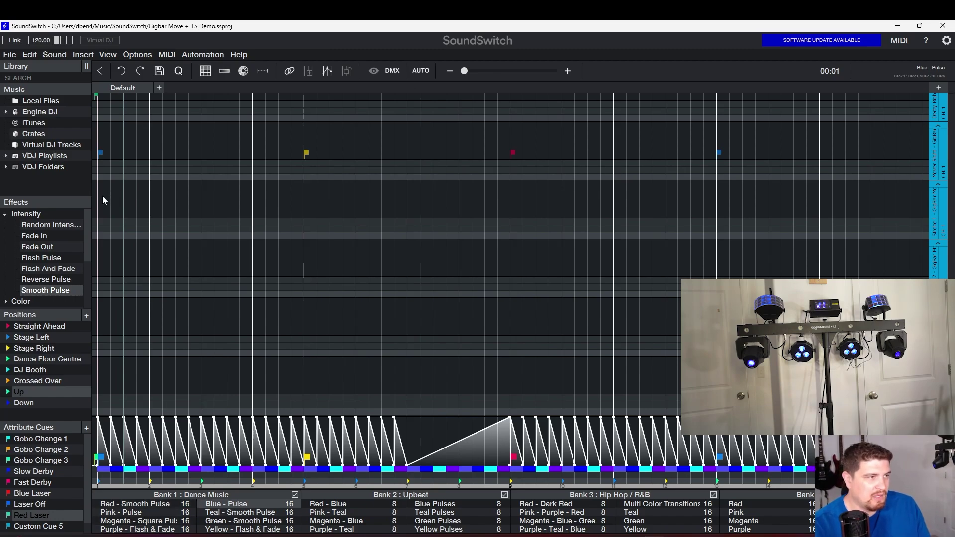
Add a shortened Forward Chase across the four selected tracks and colour them blue.
drag(102, 196, 921, 399)
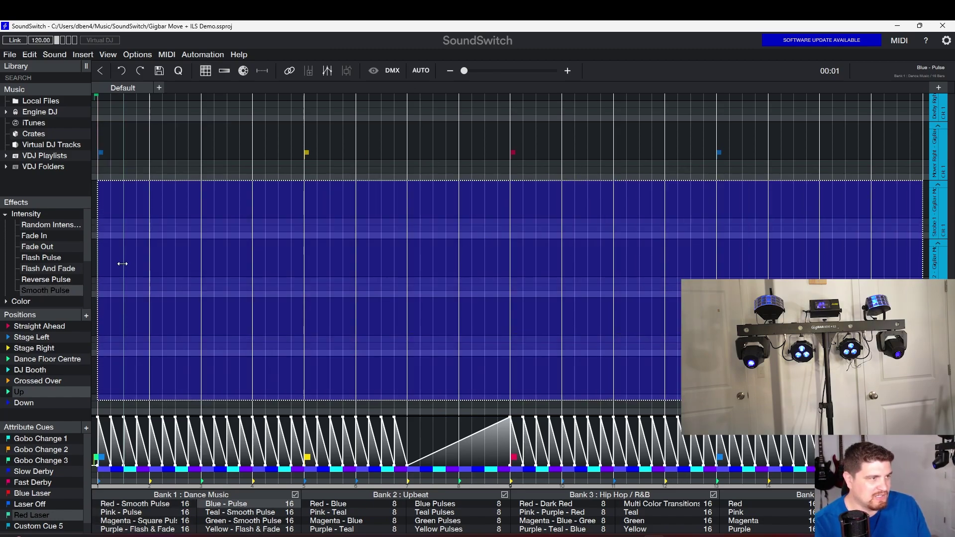
scroll(53, 270, down, 3)
drag(53, 270, 250, 262)
drag(542, 273, 416, 274)
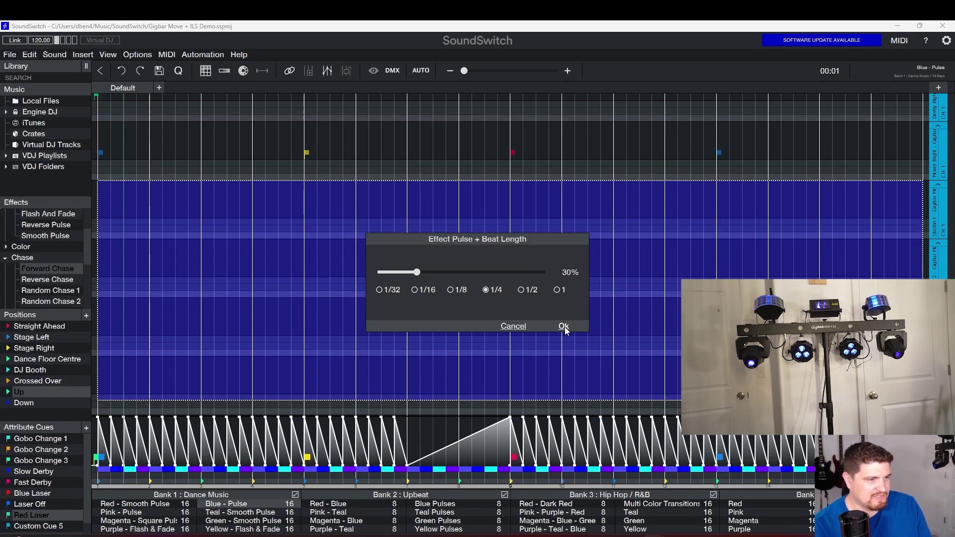
click(565, 327)
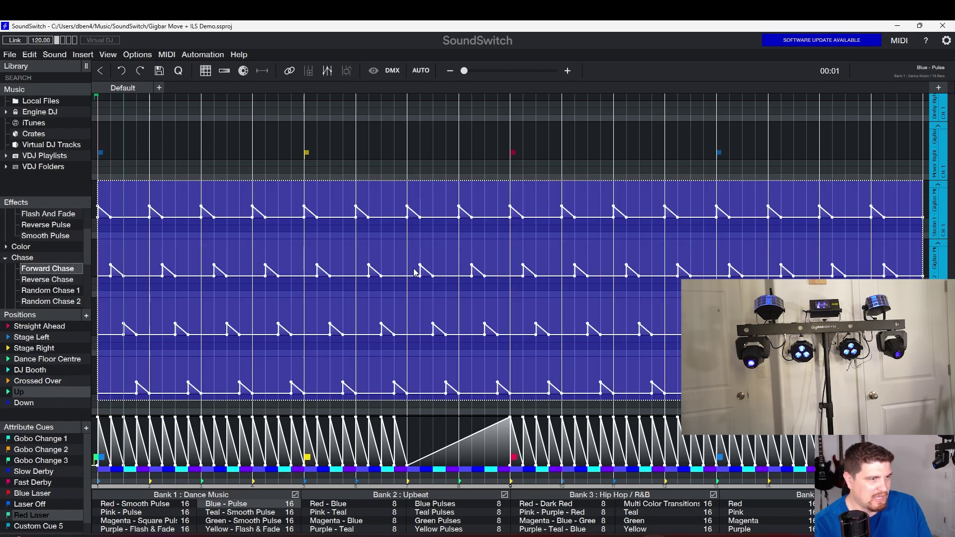
right_click(379, 251)
click(398, 256)
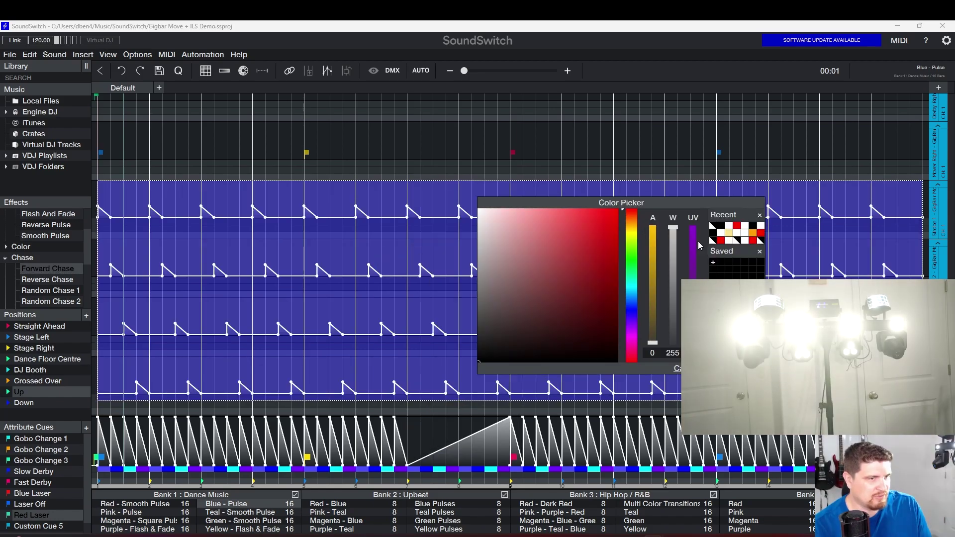
click(687, 368)
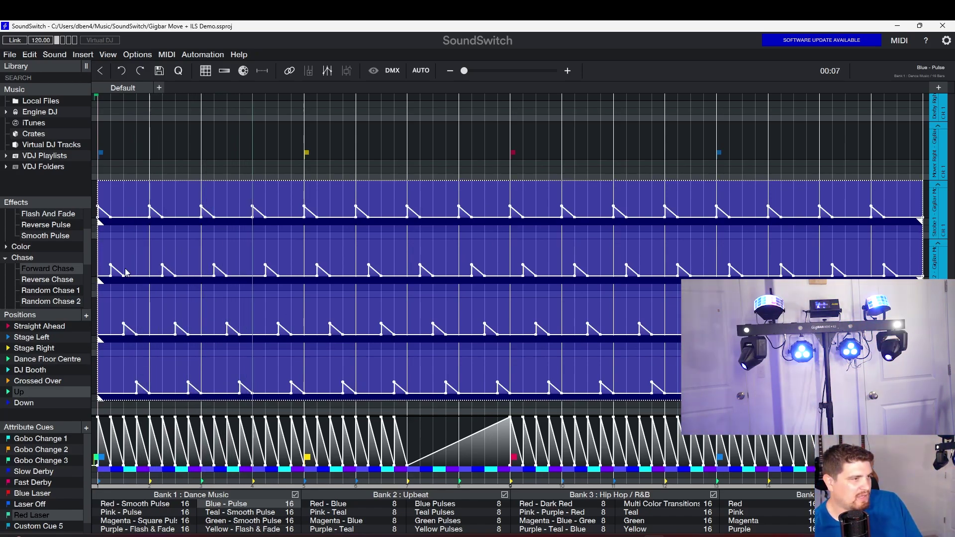
Add a 1/16 Forward Chase and a 1/8 Reverse Chase, each with a shortened pulse.
drag(34, 271, 179, 241)
click(415, 291)
drag(542, 272, 425, 273)
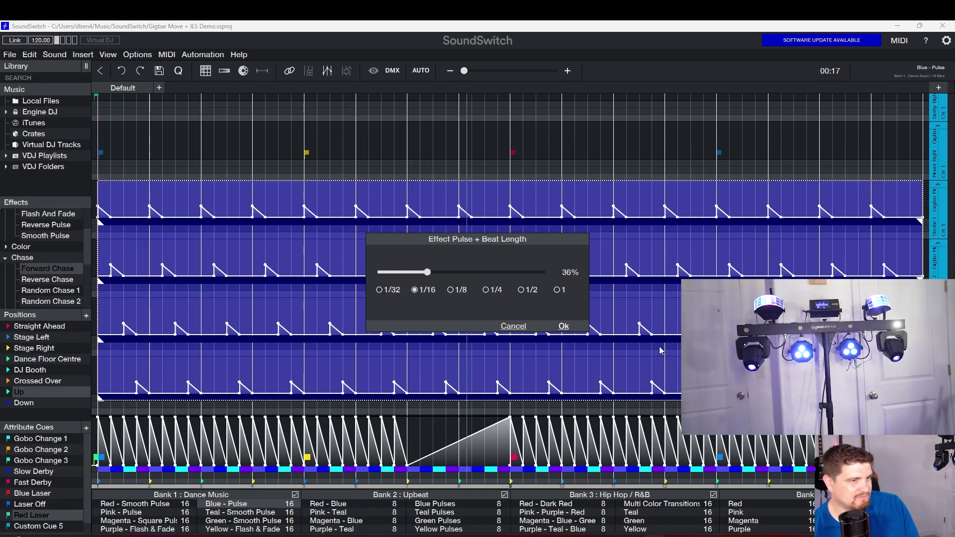
click(564, 326)
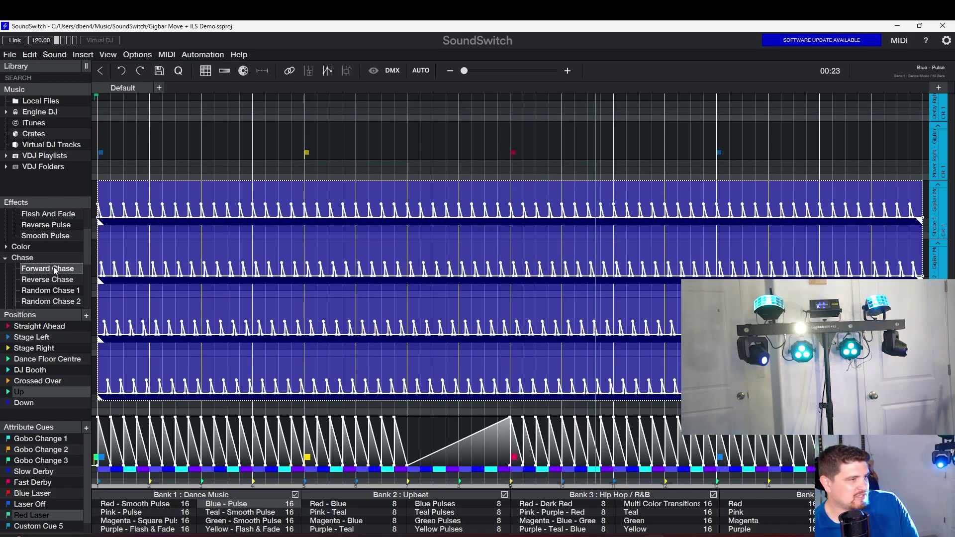
drag(48, 280, 197, 234)
click(456, 292)
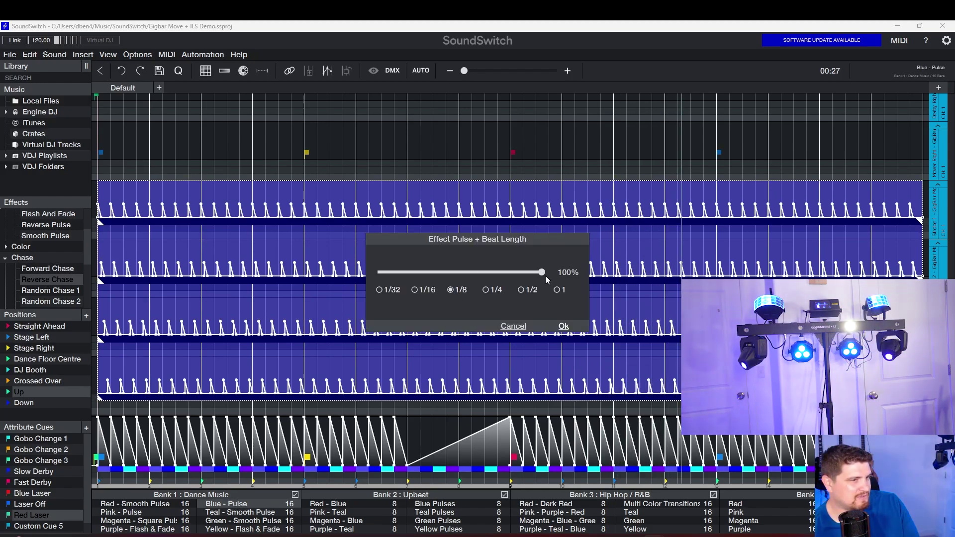
drag(543, 274, 457, 274)
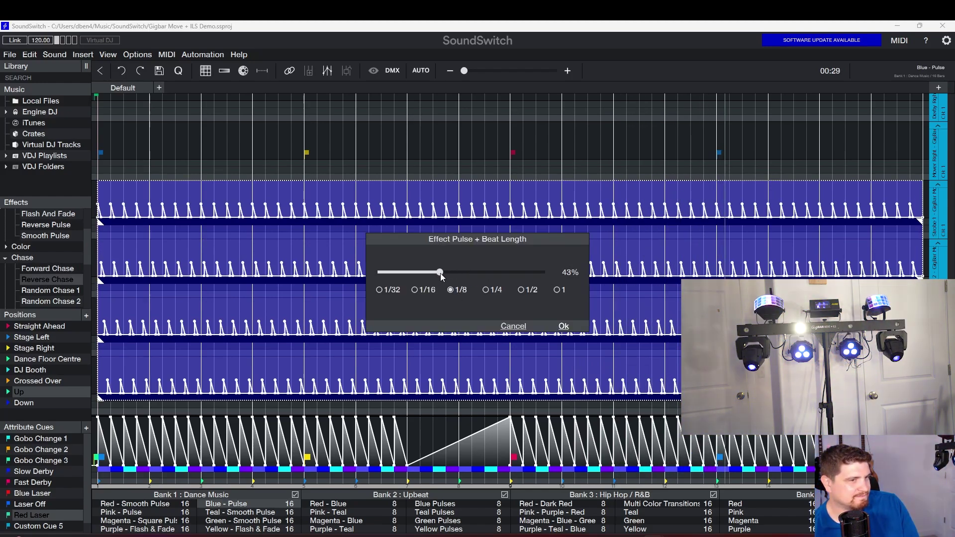
click(566, 327)
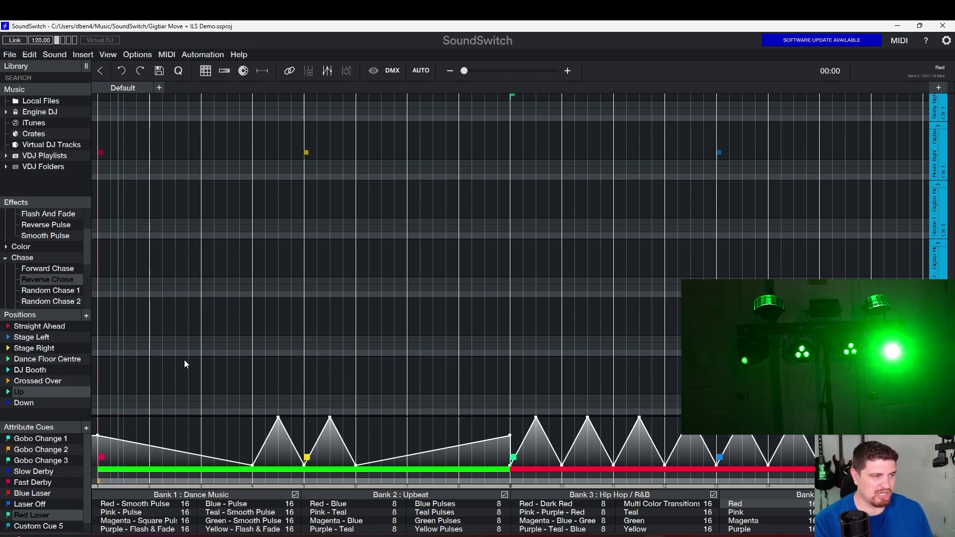
Colour the first fixture track magenta up to bar 9.
scroll(249, 335, up, 1)
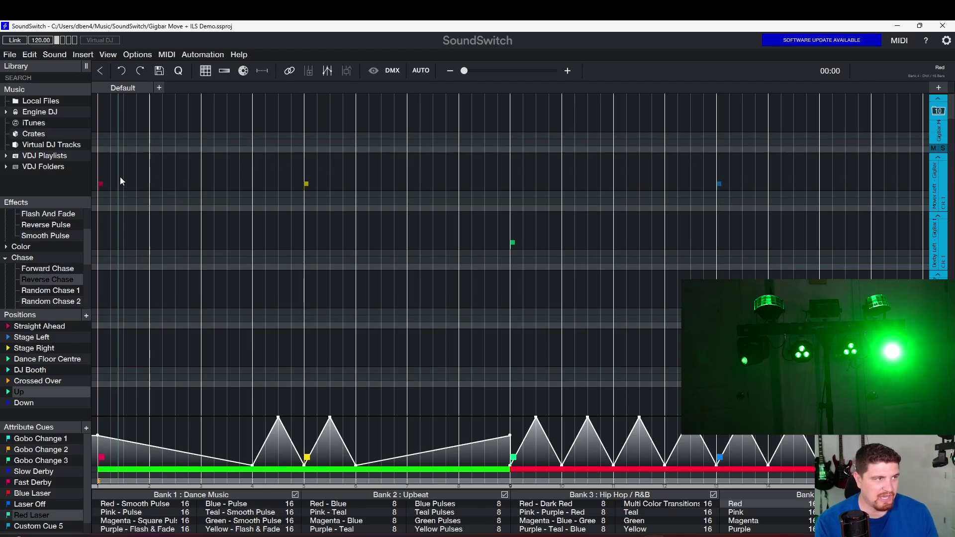
drag(104, 168, 491, 183)
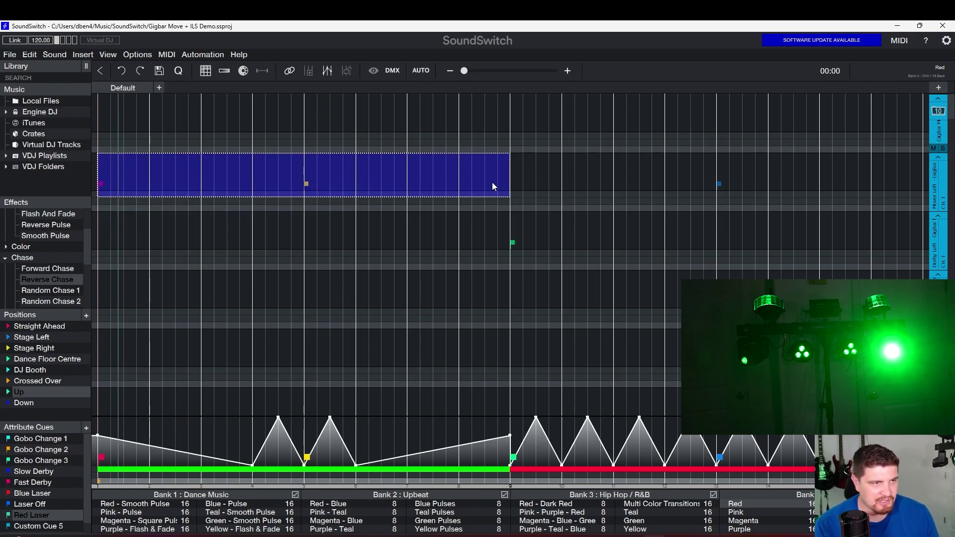
click(492, 186)
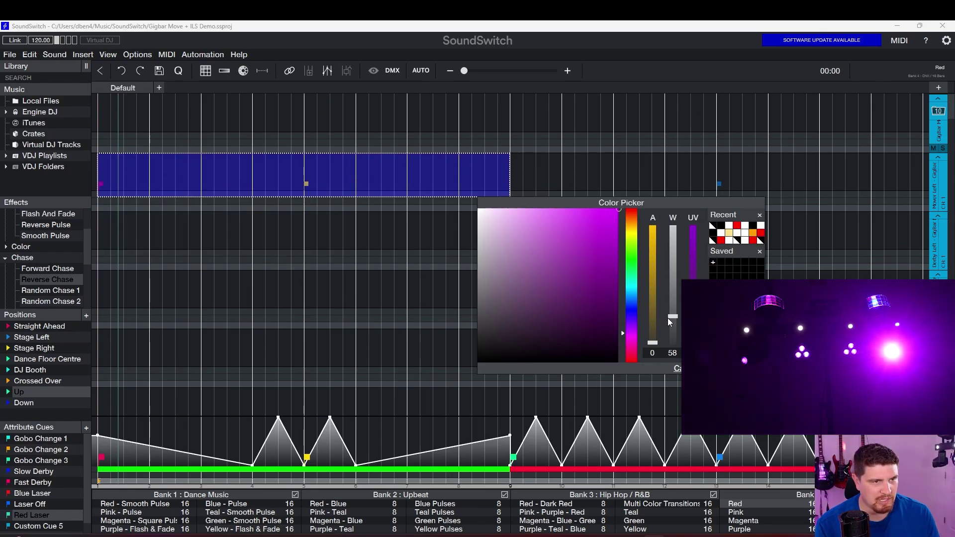
key(Escape)
scroll(106, 321, down, 3)
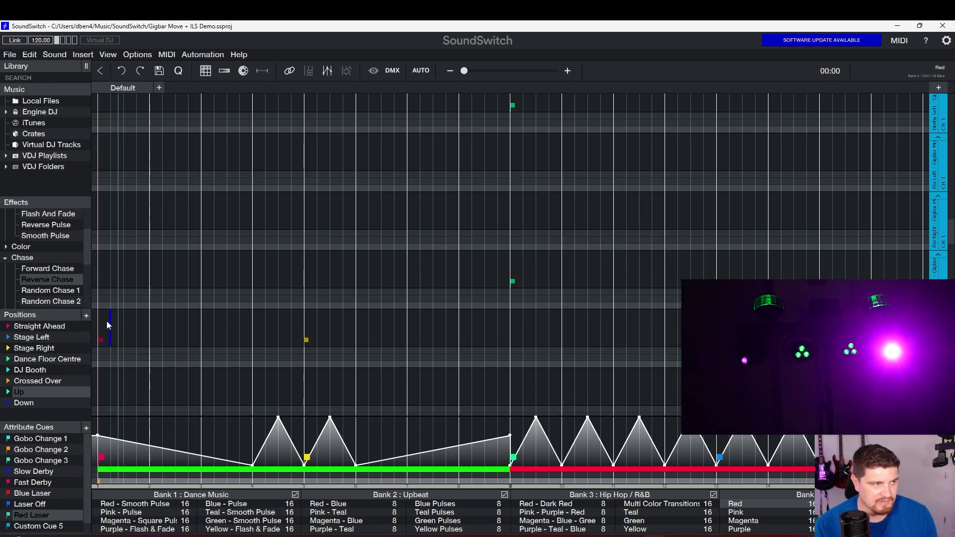
key(ctrl+v)
scroll(171, 295, up, 1)
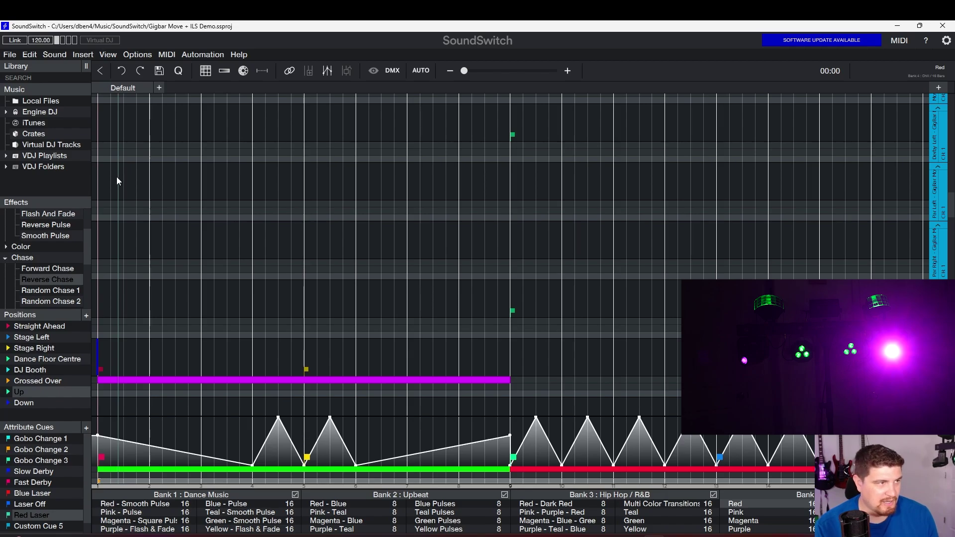
Apply blue to two more lanes over the first half of the timeline.
drag(100, 181, 509, 246)
right_click(453, 213)
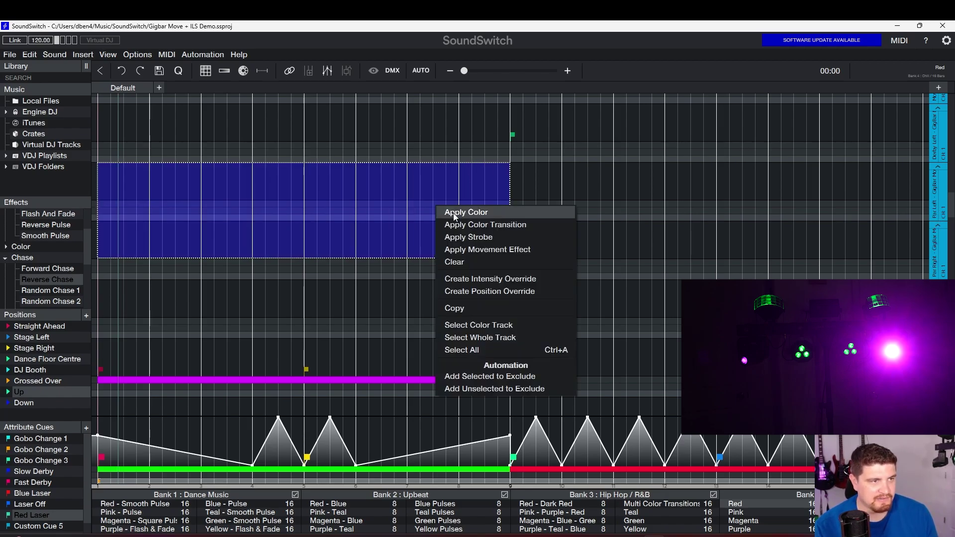
click(455, 214)
click(600, 287)
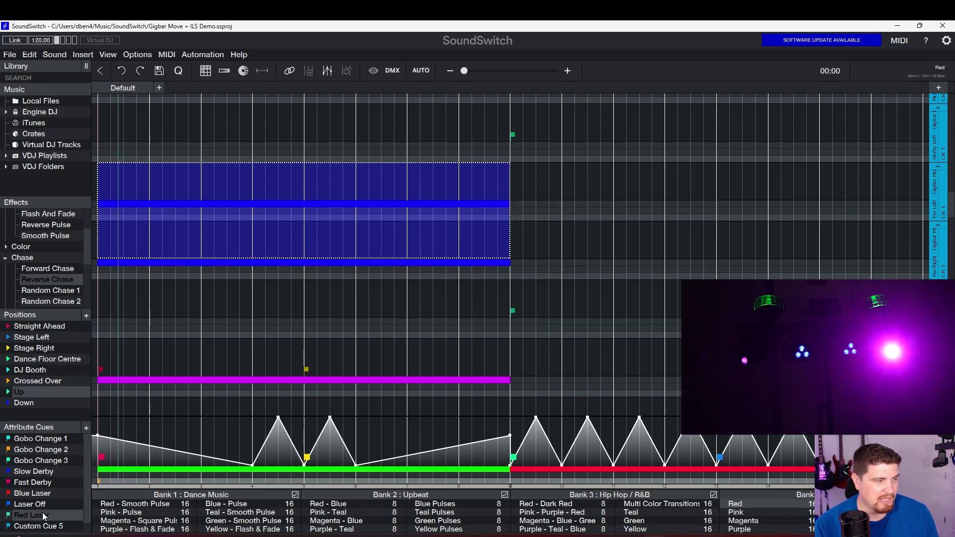
scroll(42, 512, down, 1)
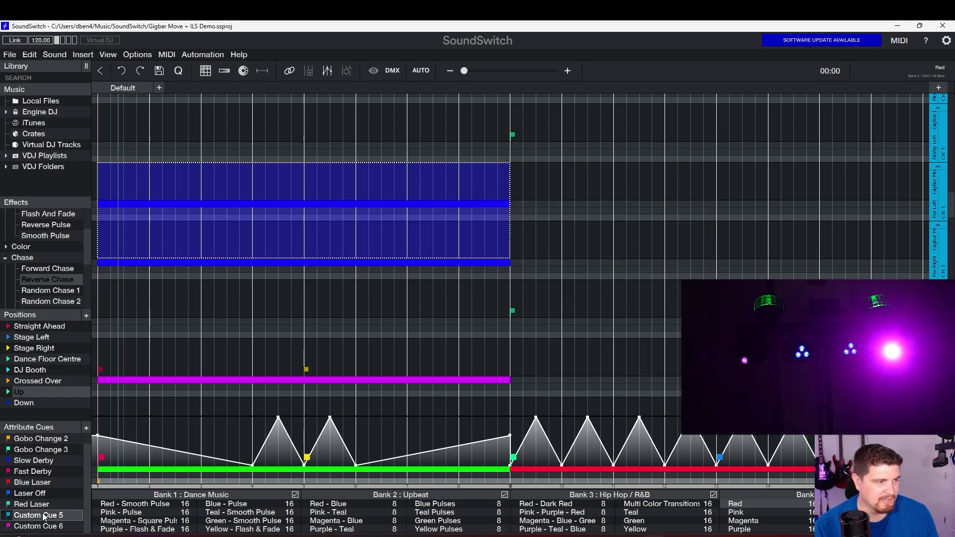
Set Custom Cue 5 to laser control 95 and laser pattern 109 on the selected lanes.
drag(44, 516, 333, 192)
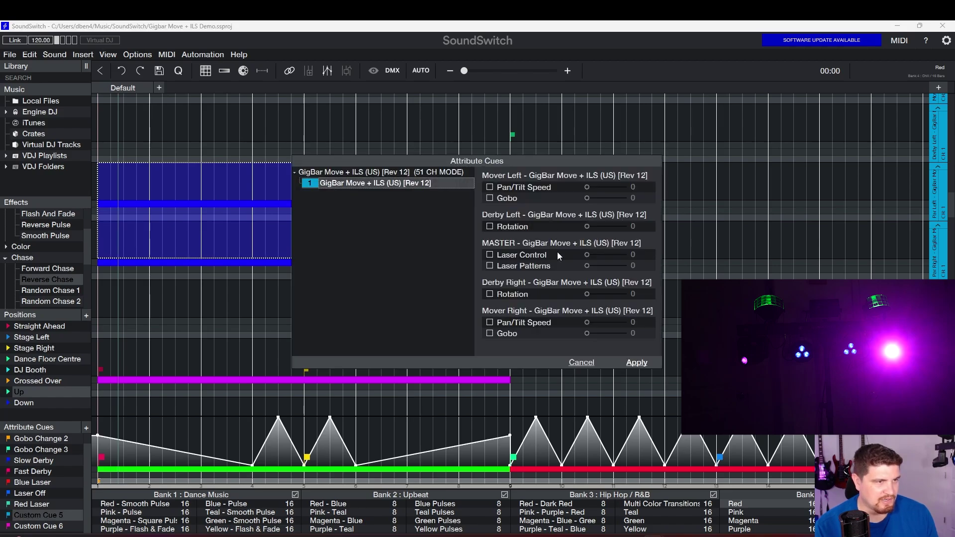
click(489, 265)
click(490, 254)
drag(587, 255, 604, 267)
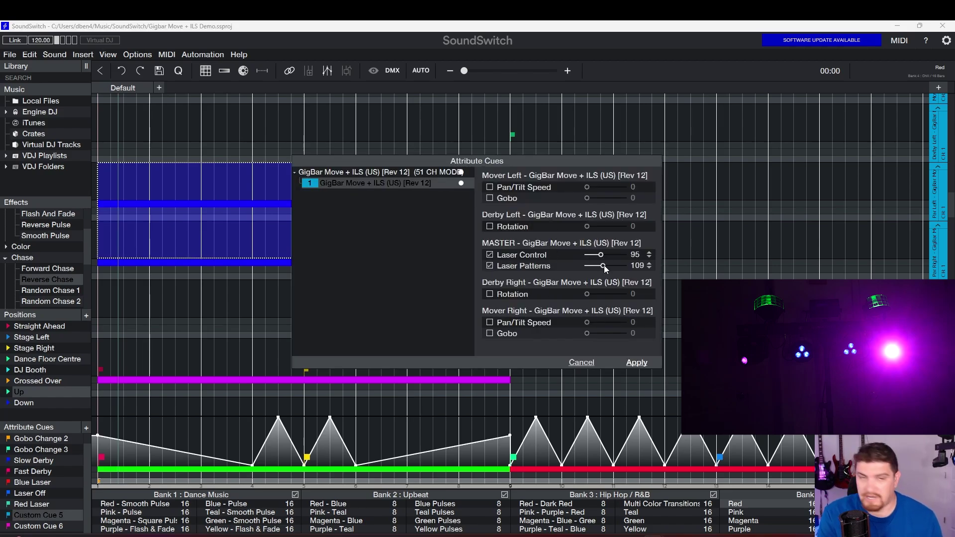
click(637, 362)
Rename Custom Cue 5 to 'Green Laser'.
right_click(61, 519)
key(Escape)
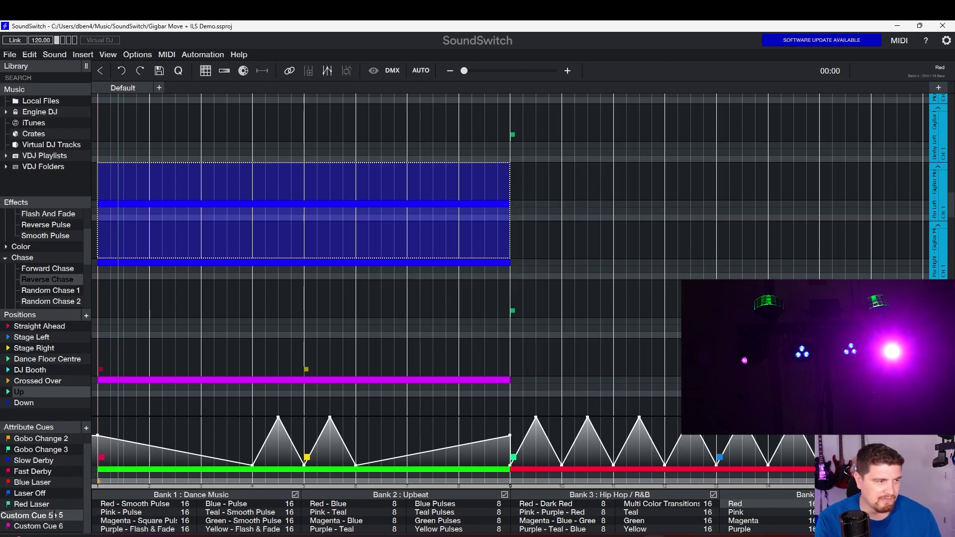
double_click(55, 515)
text(Green Laser)
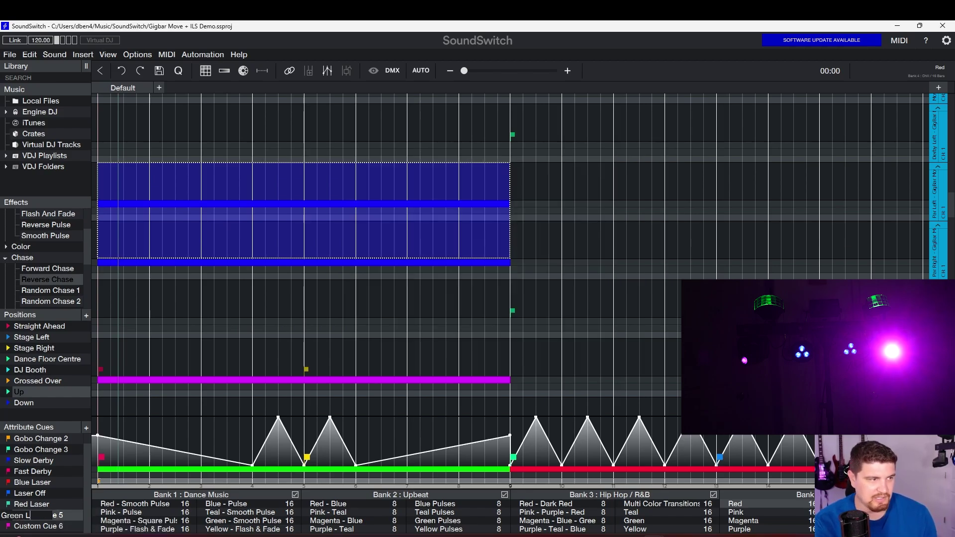
key(Return)
Alternate Green Laser and Laser Off cues along the attribute lane, then preview from the loop start.
drag(35, 516, 101, 429)
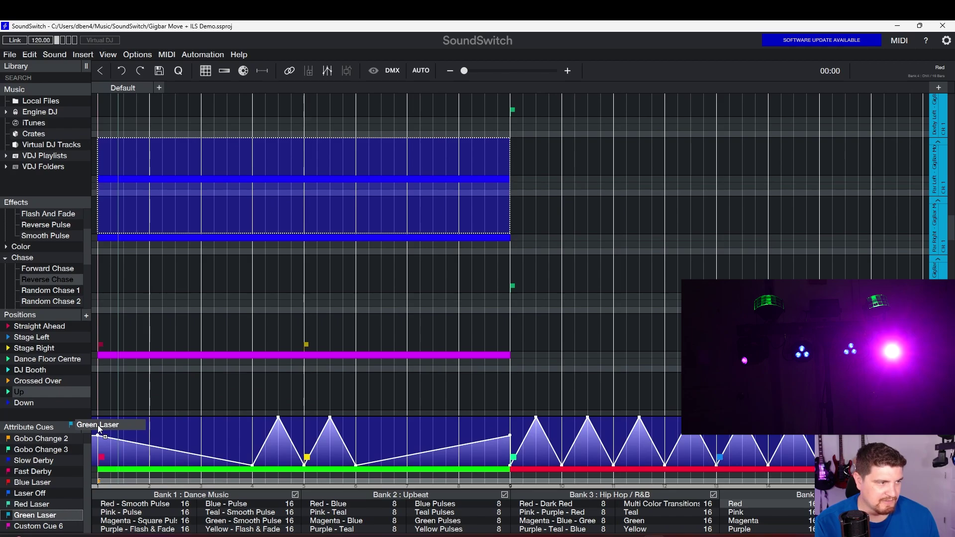
drag(35, 494, 153, 459)
mouse_move(71, 493)
mouse_down()
mouse_move(272, 446)
mouse_move(253, 451)
mouse_up()
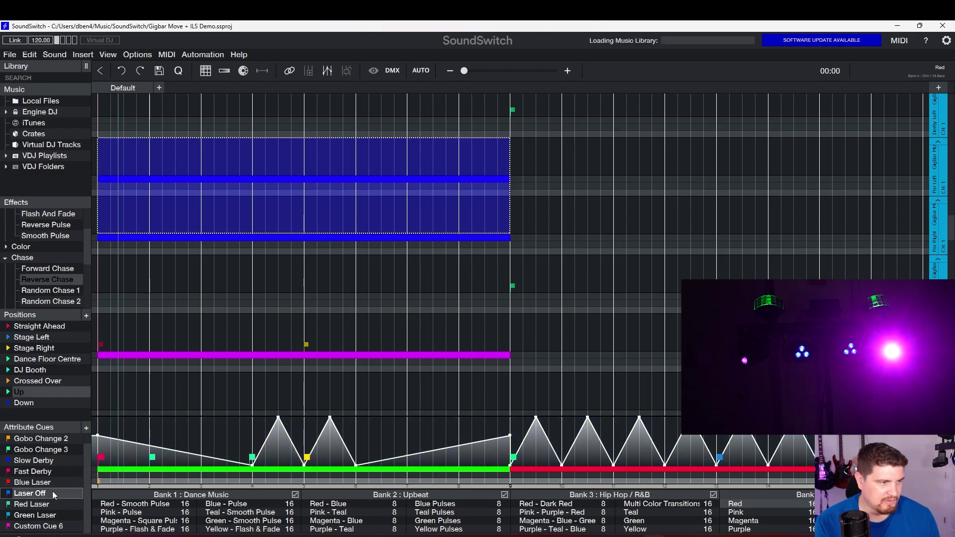
mouse_move(55, 494)
mouse_down()
mouse_move(465, 451)
mouse_move(342, 451)
mouse_move(359, 451)
mouse_up()
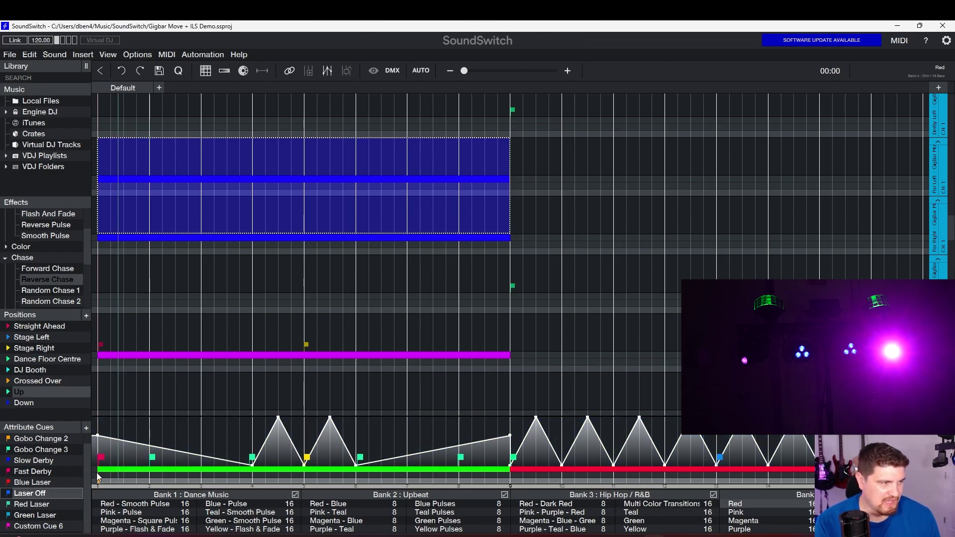
drag(35, 515, 202, 457)
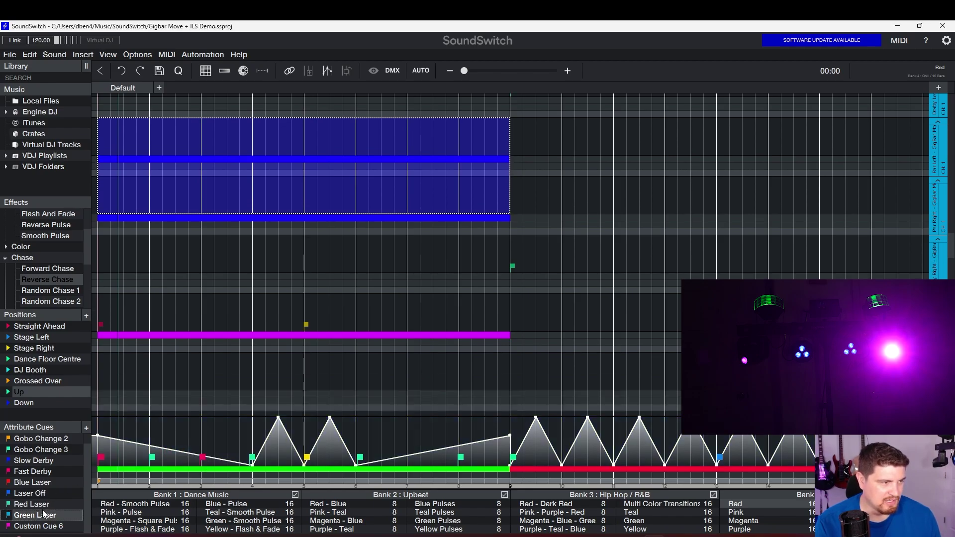
mouse_move(31, 515)
mouse_down()
mouse_move(378, 425)
mouse_move(301, 447)
mouse_up()
click(97, 259)
key(space)
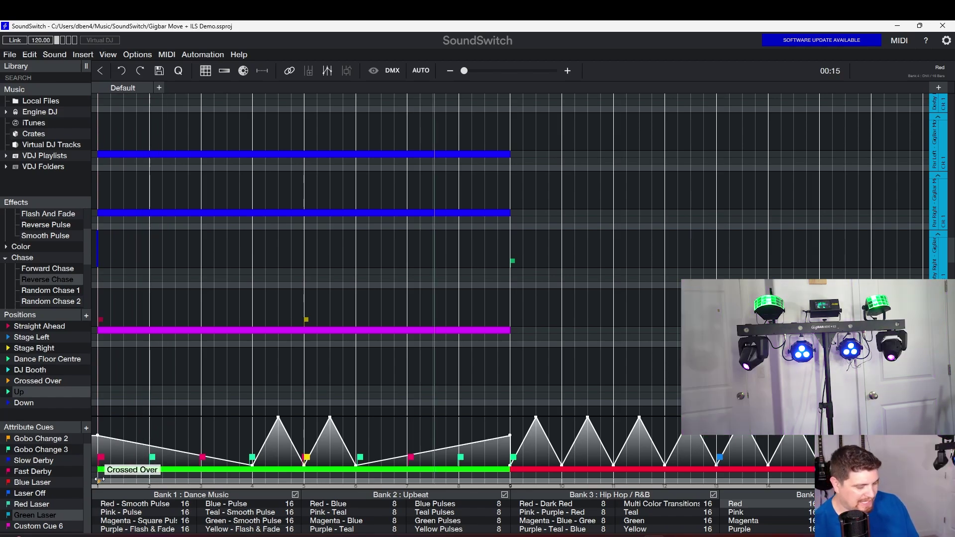
Replace the position cue with Straight Ahead and drop a Blue Laser cue at bar 9.
right_click(99, 480)
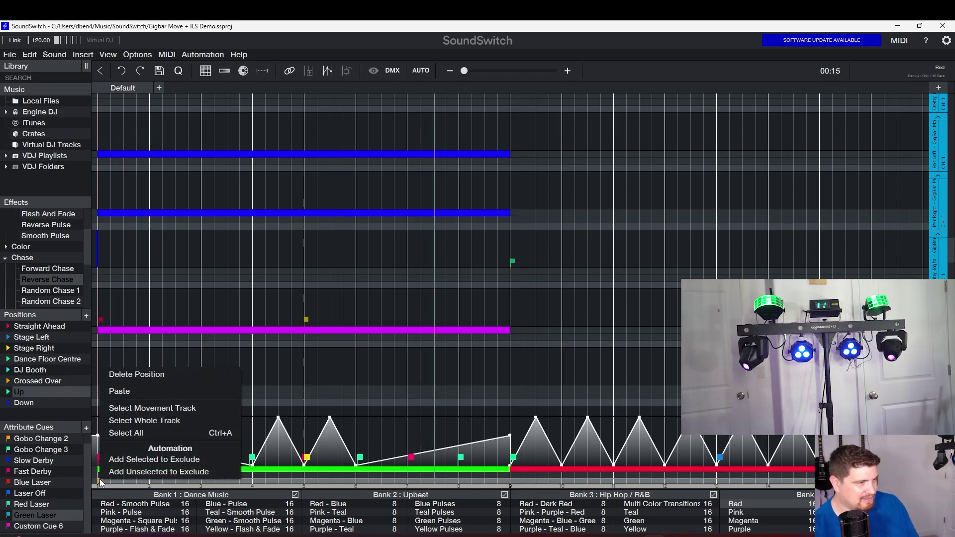
click(151, 374)
drag(55, 327, 103, 483)
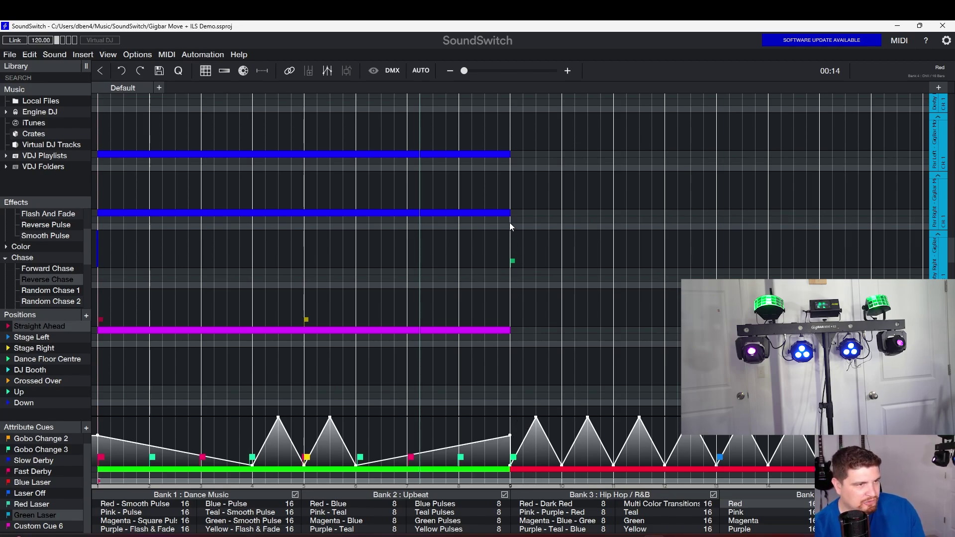
mouse_move(32, 483)
mouse_down()
mouse_move(512, 412)
mouse_move(514, 434)
mouse_up()
click(398, 195)
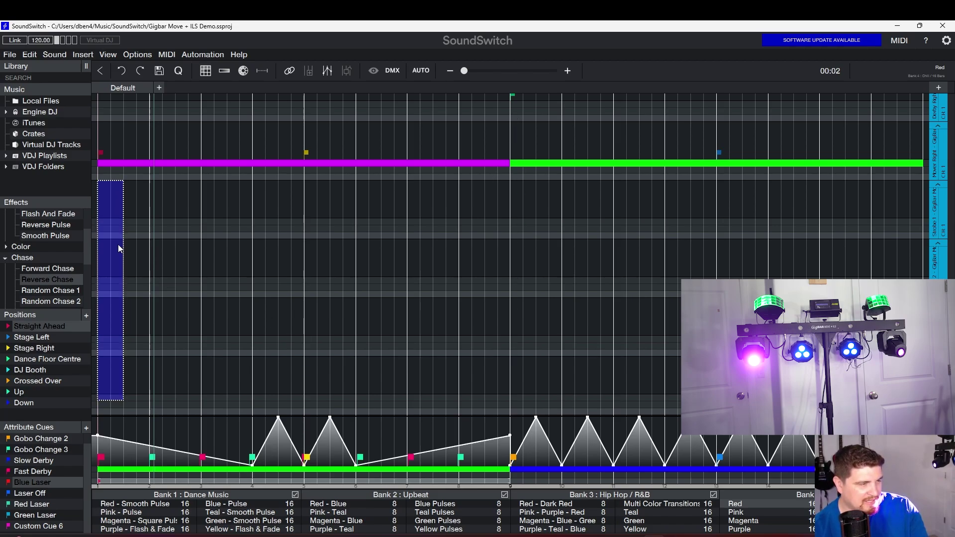
Add a Reverse Chase to the first beat of the four lanes, copy it to bar 9, and play.
click(120, 249)
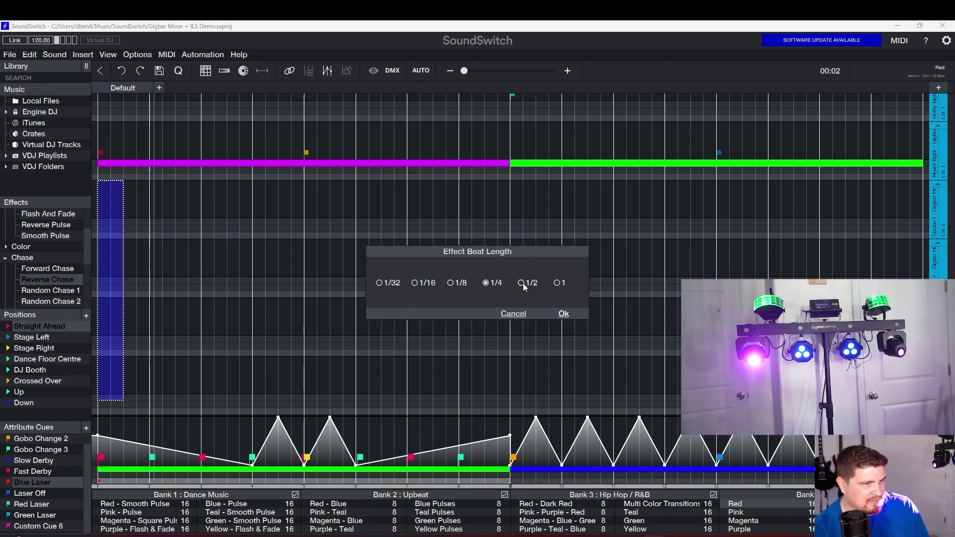
click(563, 314)
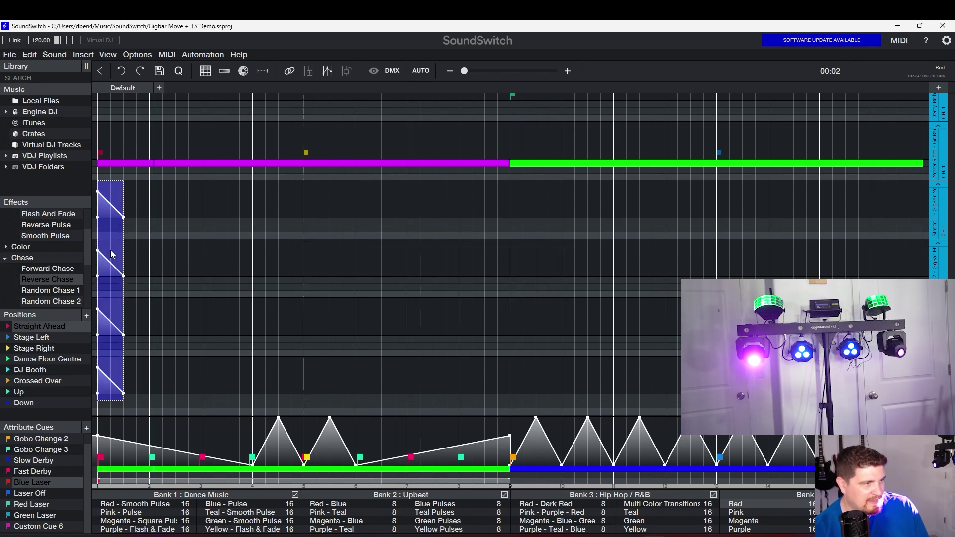
right_click(113, 251)
click(121, 254)
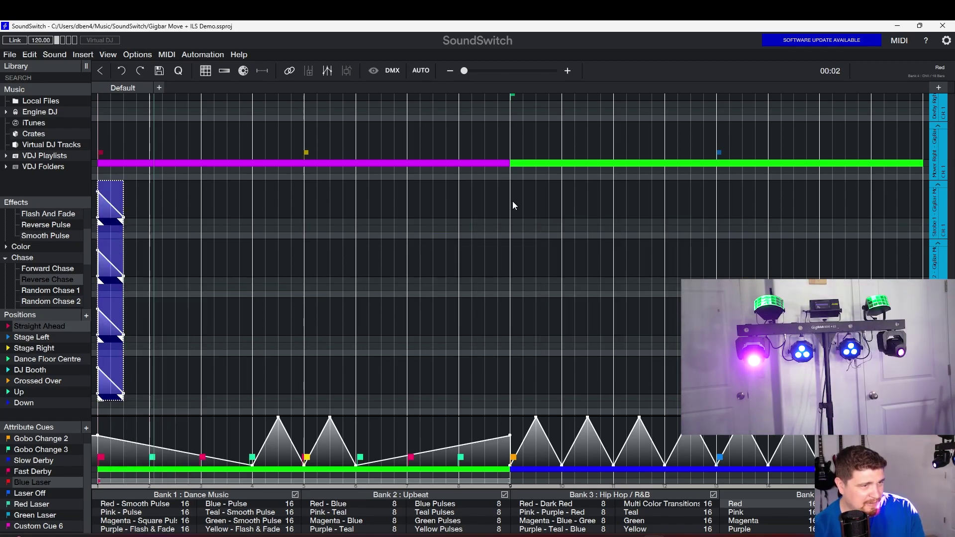
key(ctrl+v)
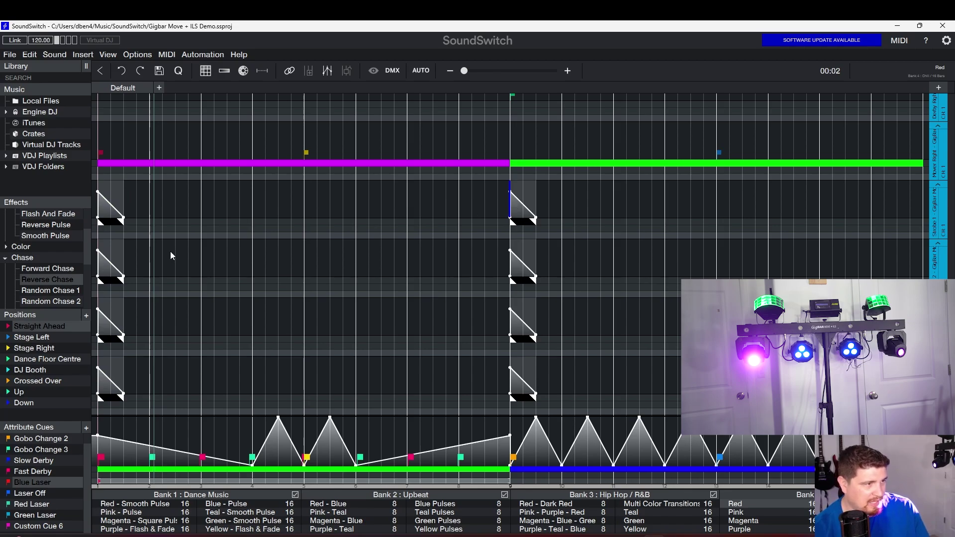
key(space)
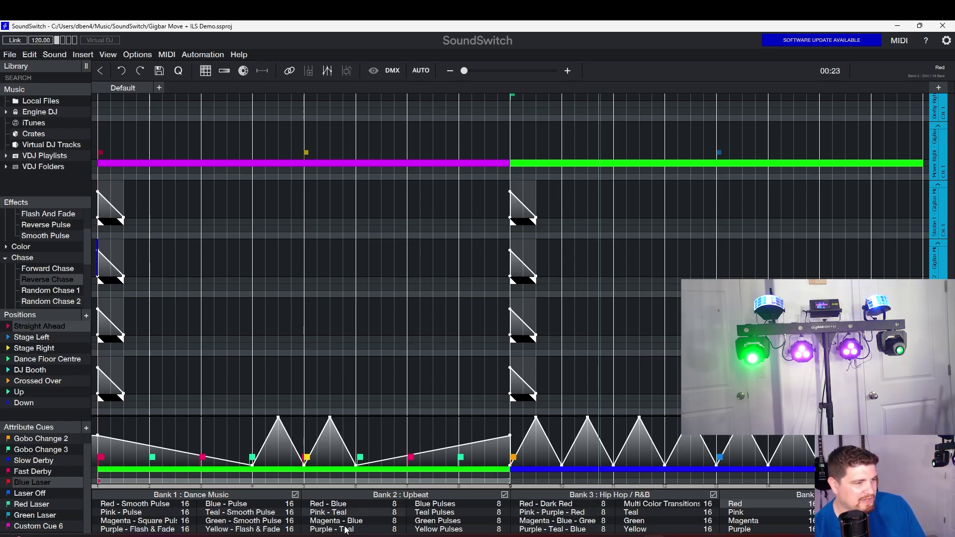
Trigger the Pink cue and choose the Dance Autoloop 1 automation style.
click(742, 513)
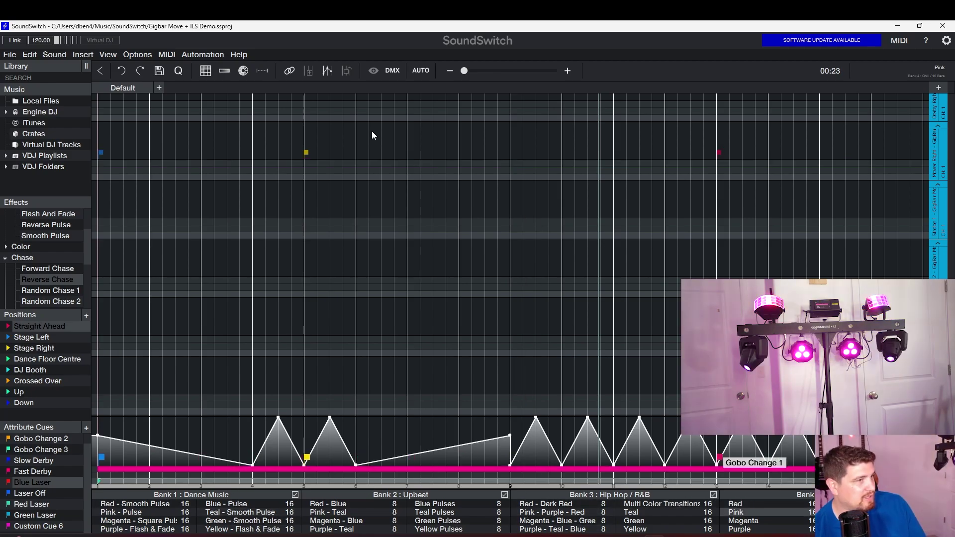
click(420, 72)
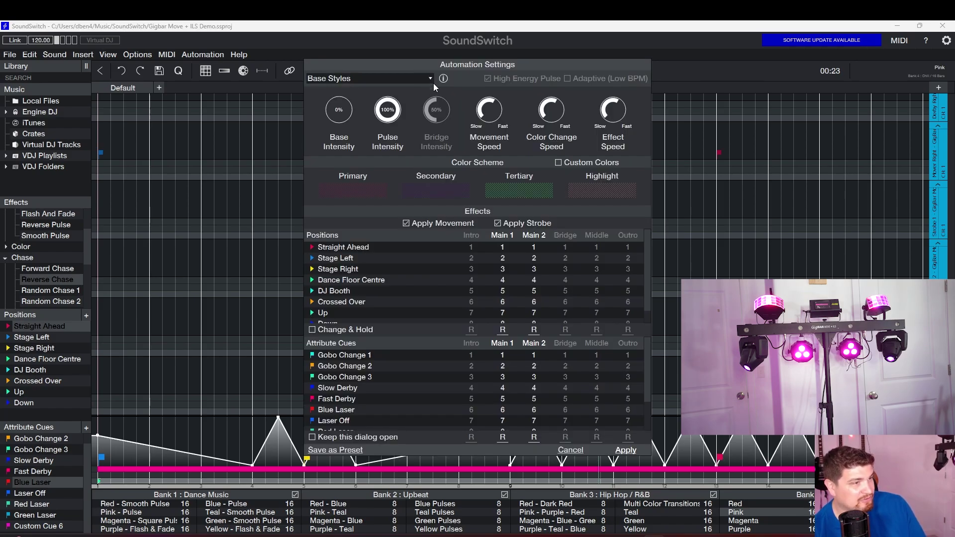
click(429, 79)
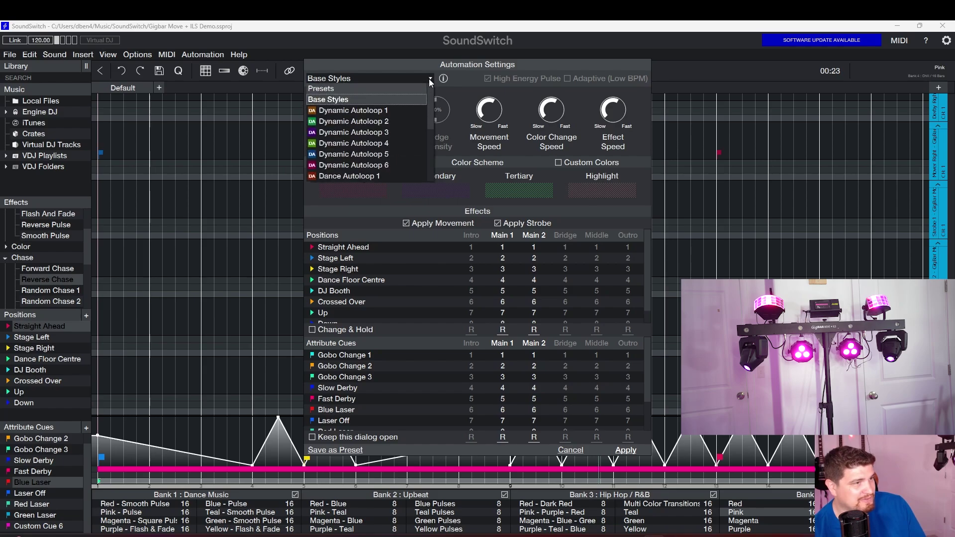
click(357, 177)
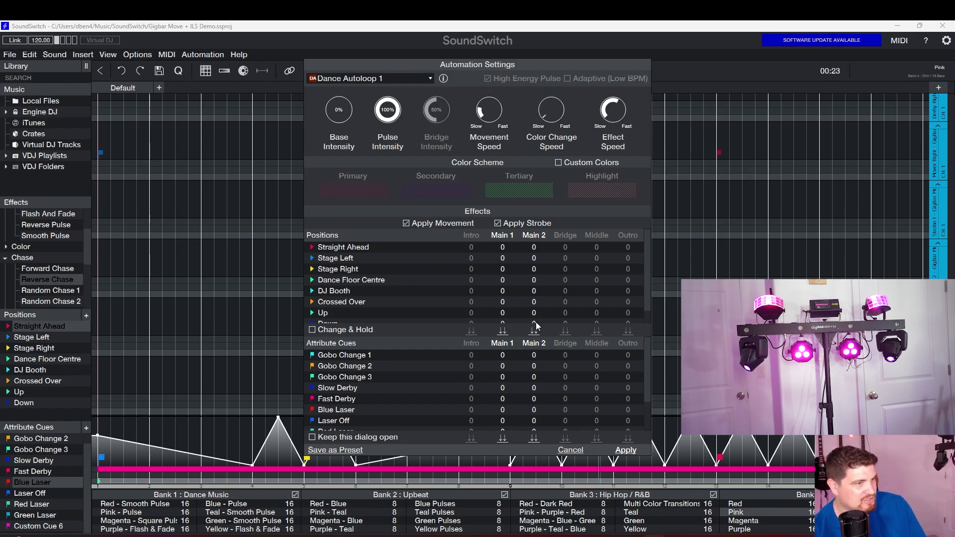
Weight Straight Ahead and Gobo Change 1 at 1 in Main 1, DJ Booth 1 in Main 2, Blue Laser 2.
click(504, 250)
click(534, 292)
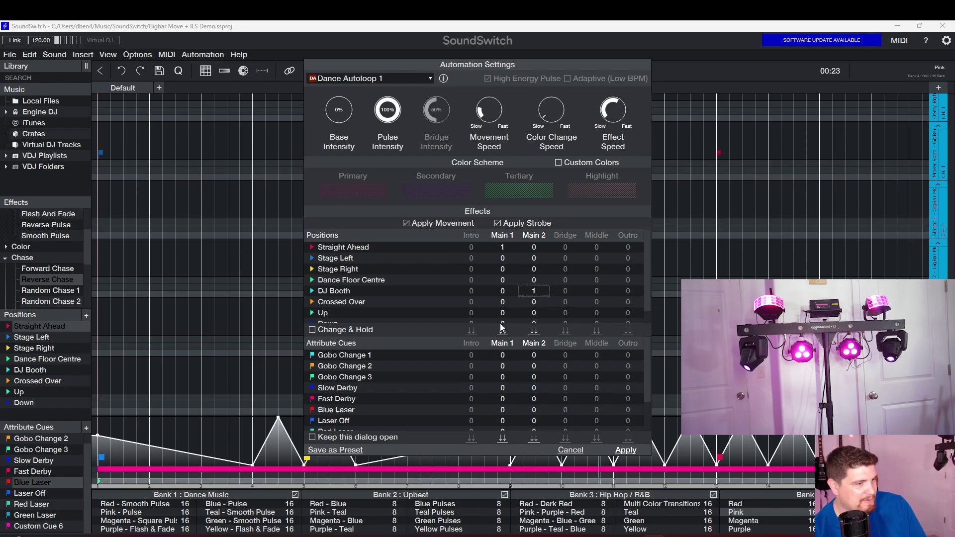
click(503, 356)
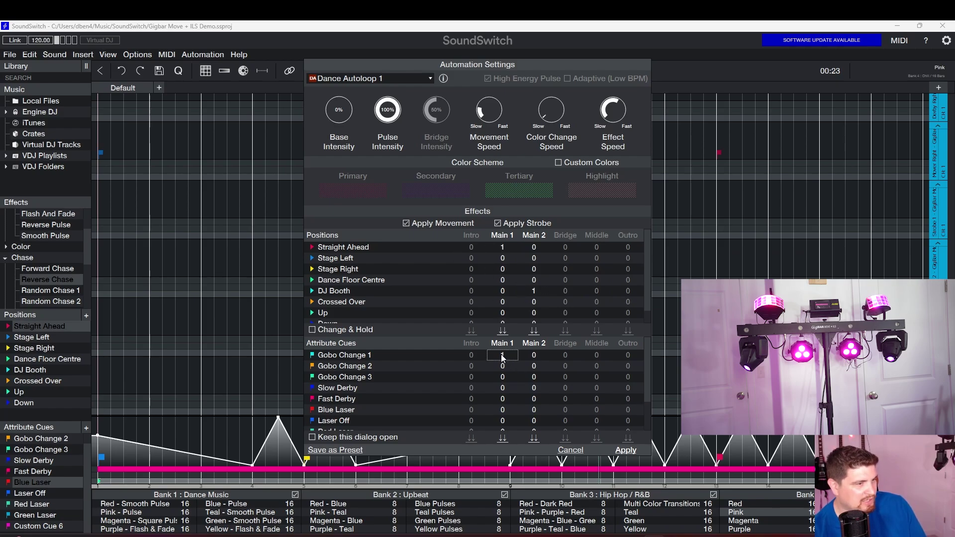
click(535, 389)
double_click(504, 413)
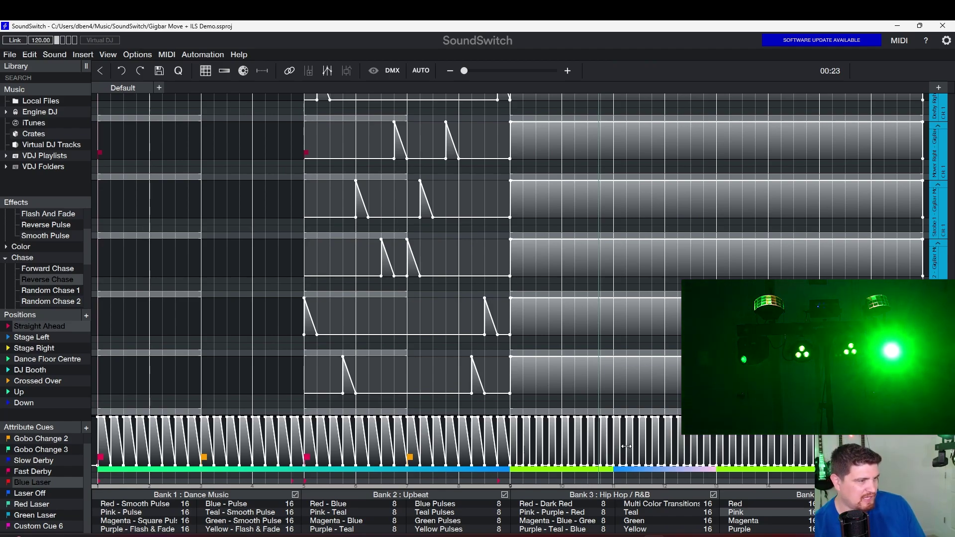
Replay the song from the start and rename Bank 4's Pink cue, typing 'Blue &'.
key(Home)
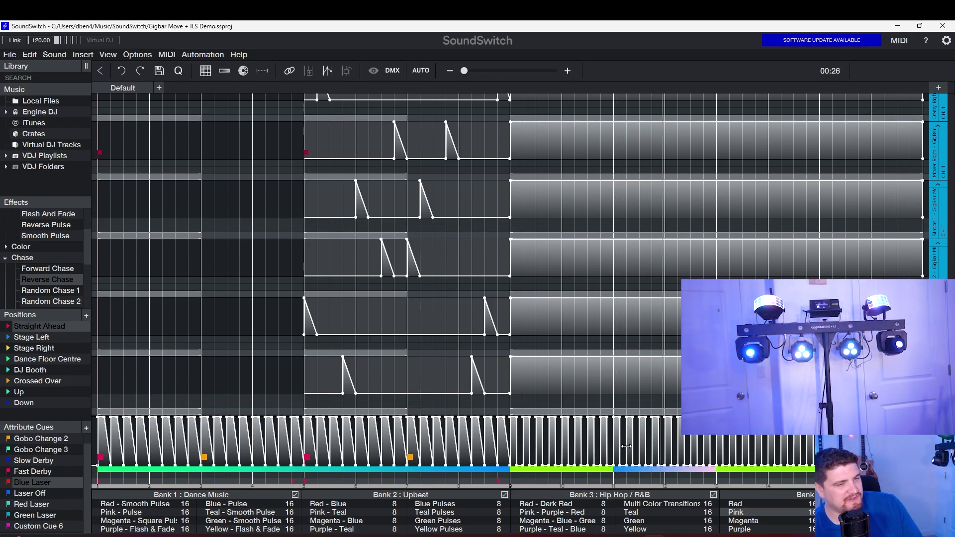
click(749, 513)
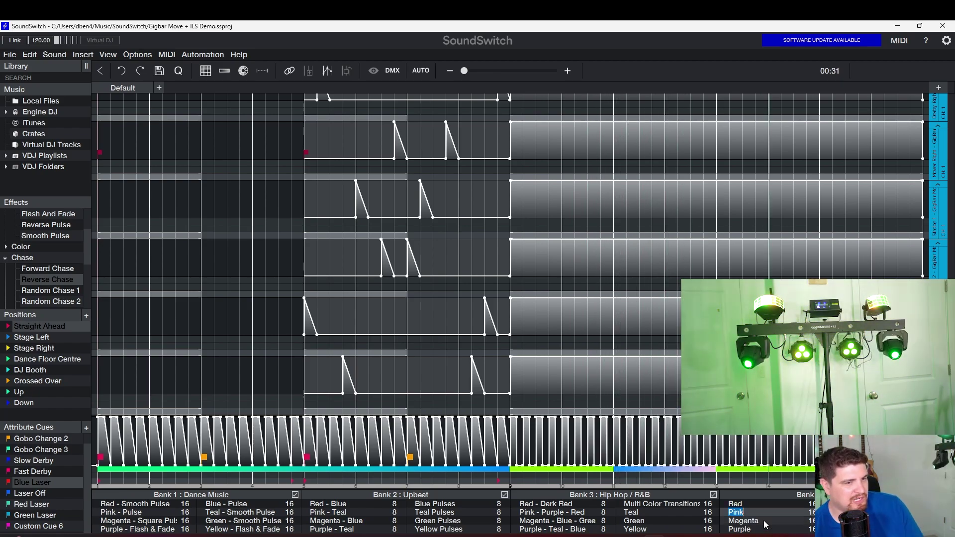
text(Blue & Green)
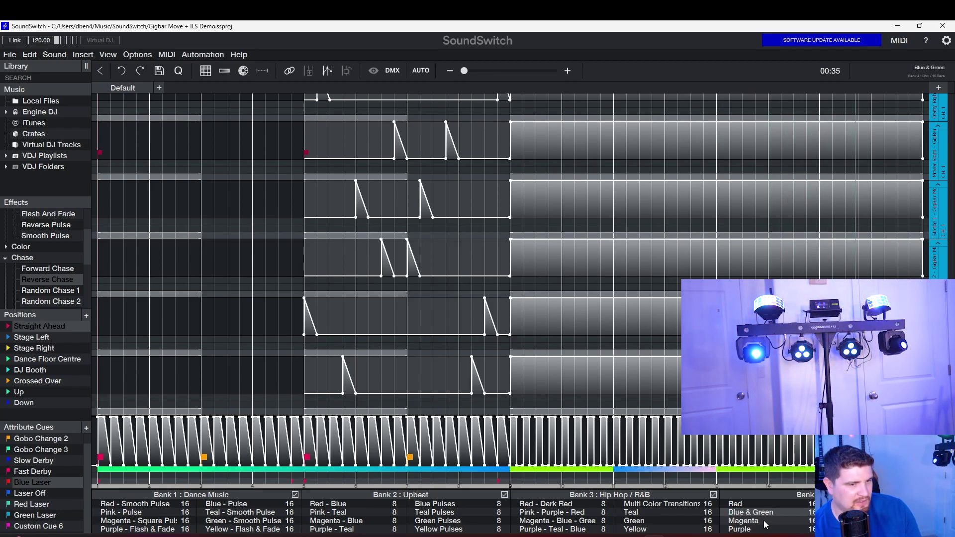
Trigger Magenta, apply the Dynamic Autoloop 6 style past the missing-positions warning, and play.
click(766, 522)
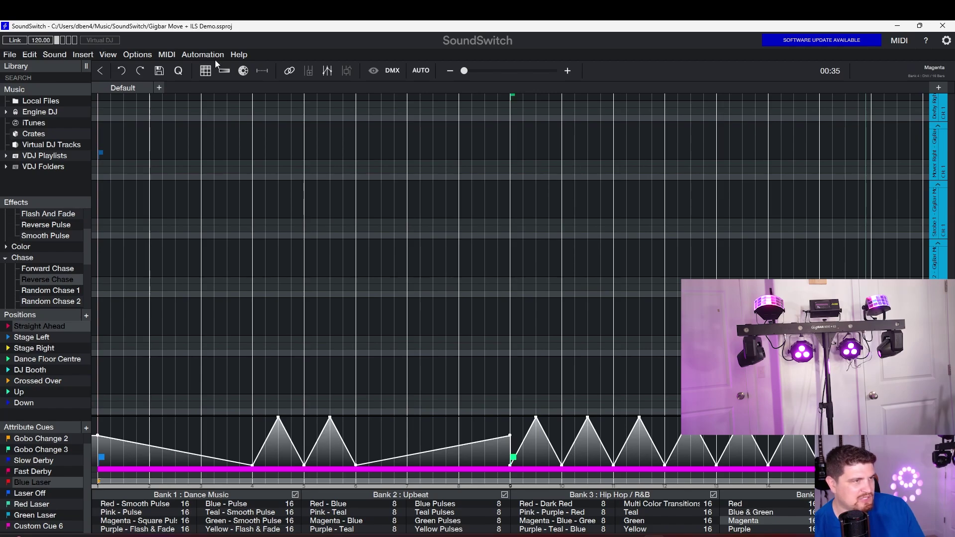
click(420, 73)
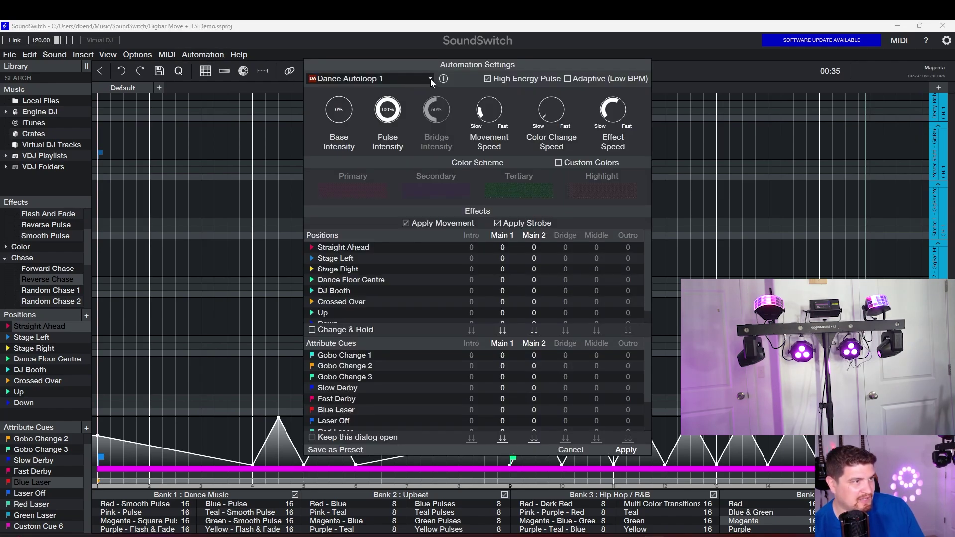
click(431, 78)
scroll(396, 129, down, 2)
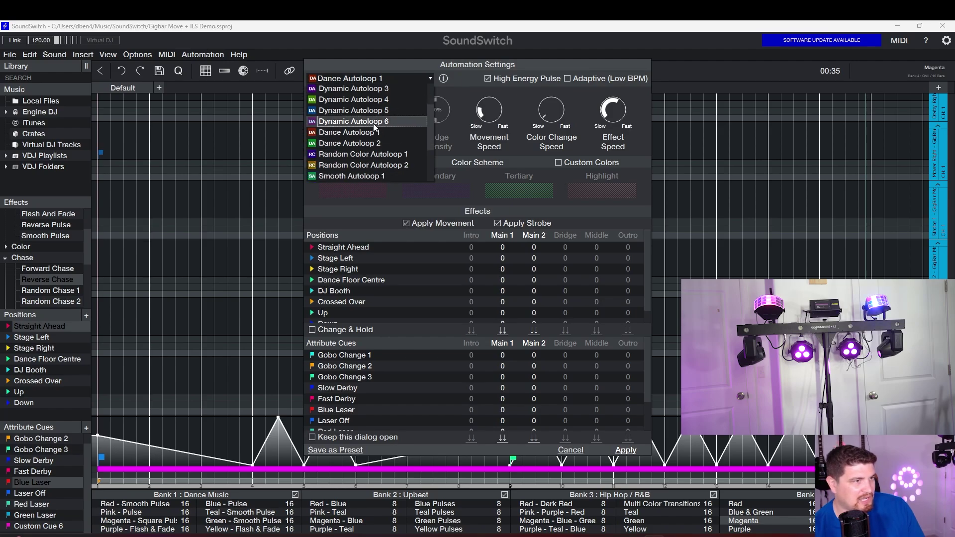
click(376, 122)
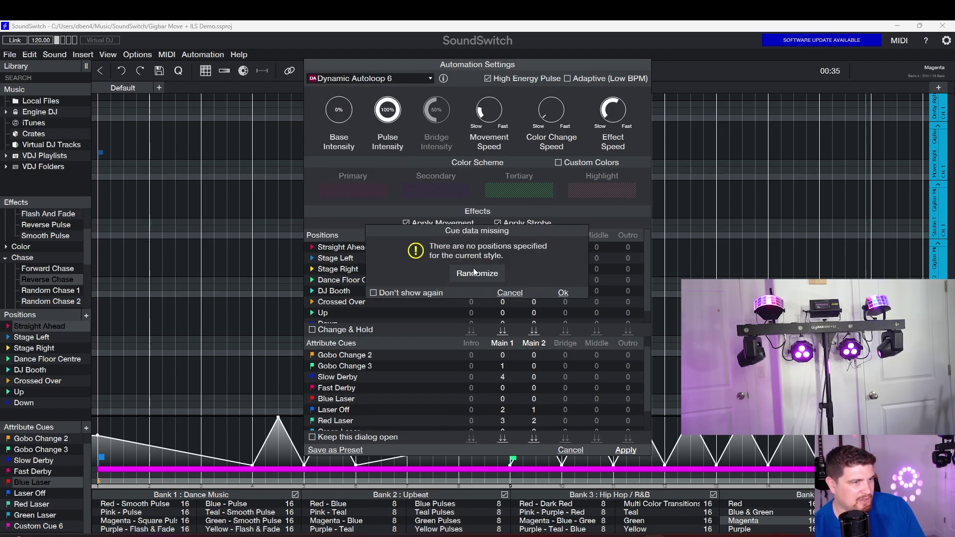
click(569, 294)
key(space)
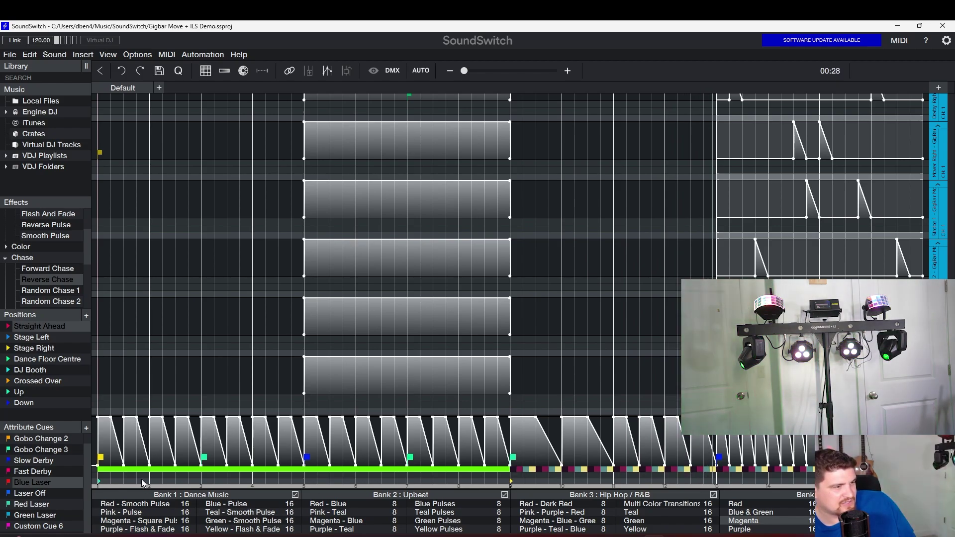
Place the Stage Right position on the attribute-cue lane, then give its clips a Figure 8 movement.
drag(30, 370, 248, 478)
mouse_move(34, 348)
mouse_down()
mouse_move(652, 425)
mouse_move(778, 487)
mouse_move(762, 482)
mouse_up()
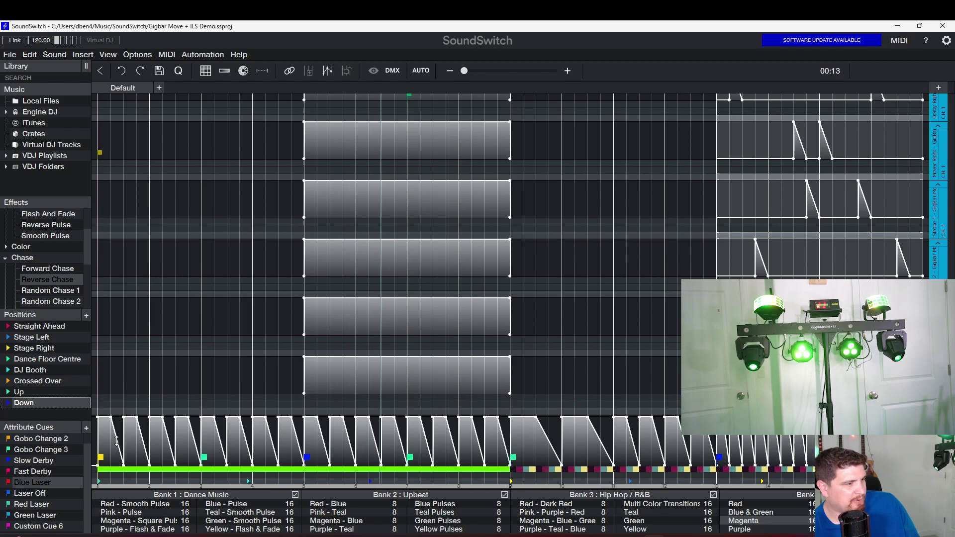
click(117, 442)
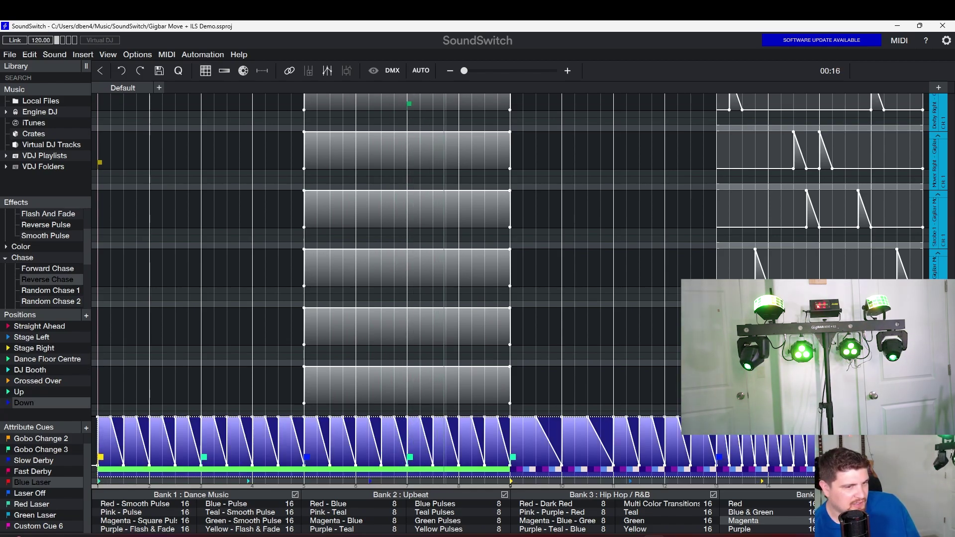
right_click(793, 453)
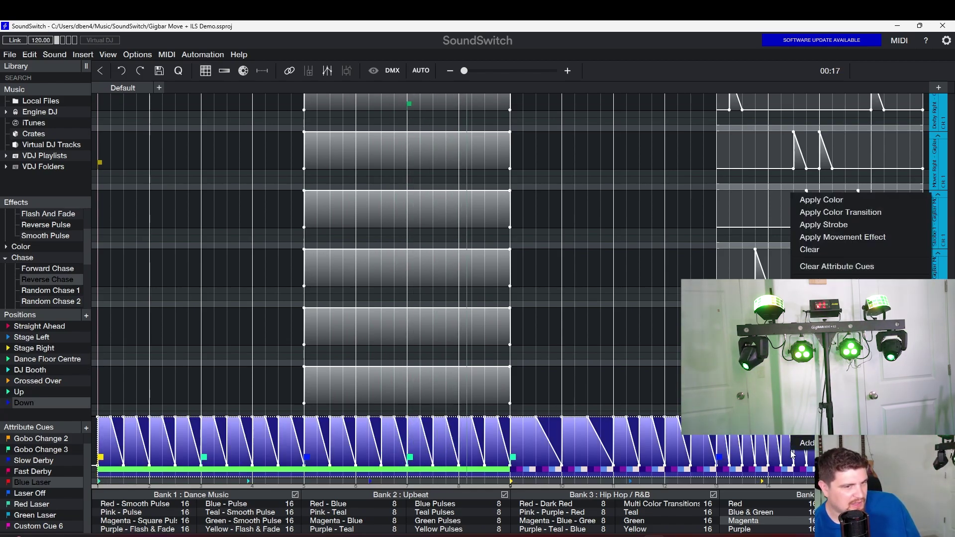
click(834, 237)
click(447, 176)
click(393, 199)
click(616, 367)
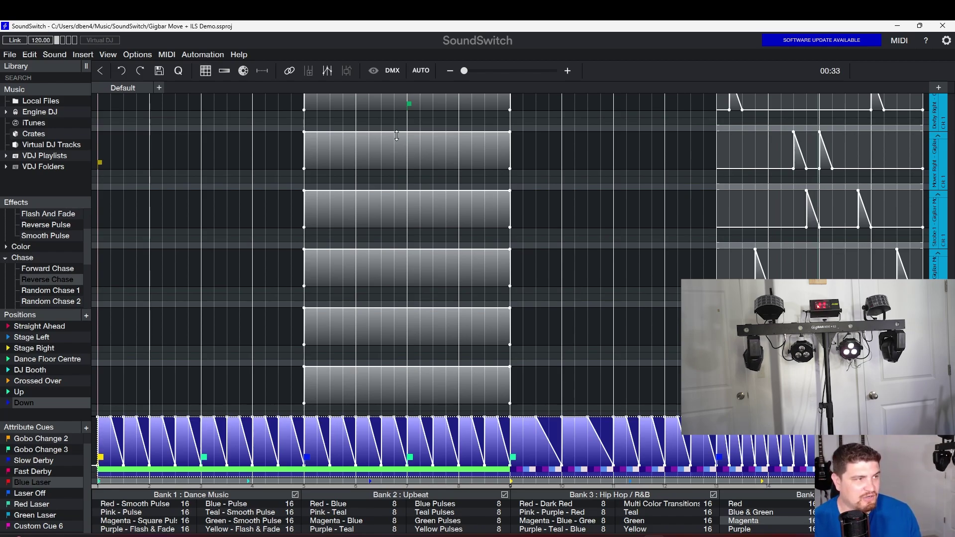
Load 'PSYCHO (Intro Clean)', autoscript the whole song with Dynamic NEW Preset, and play it.
click(15, 155)
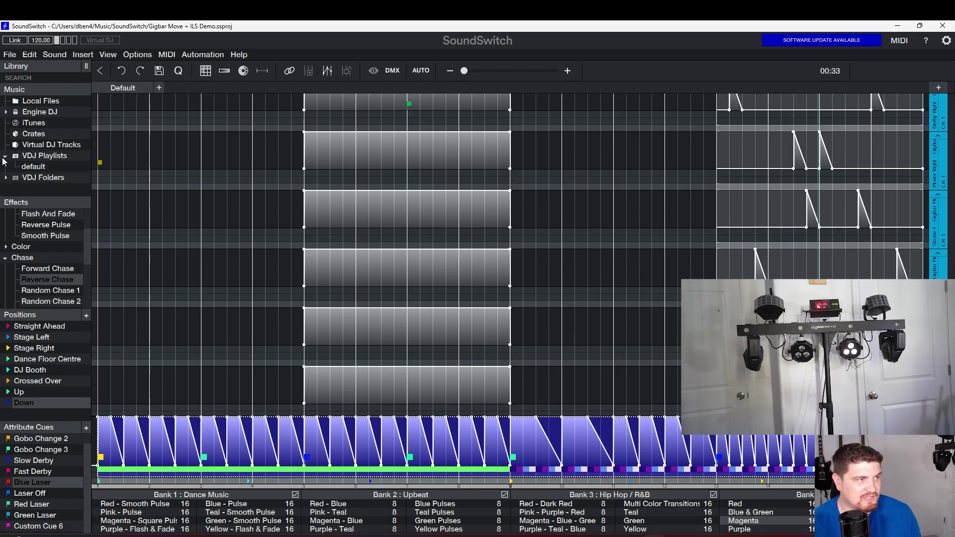
click(422, 71)
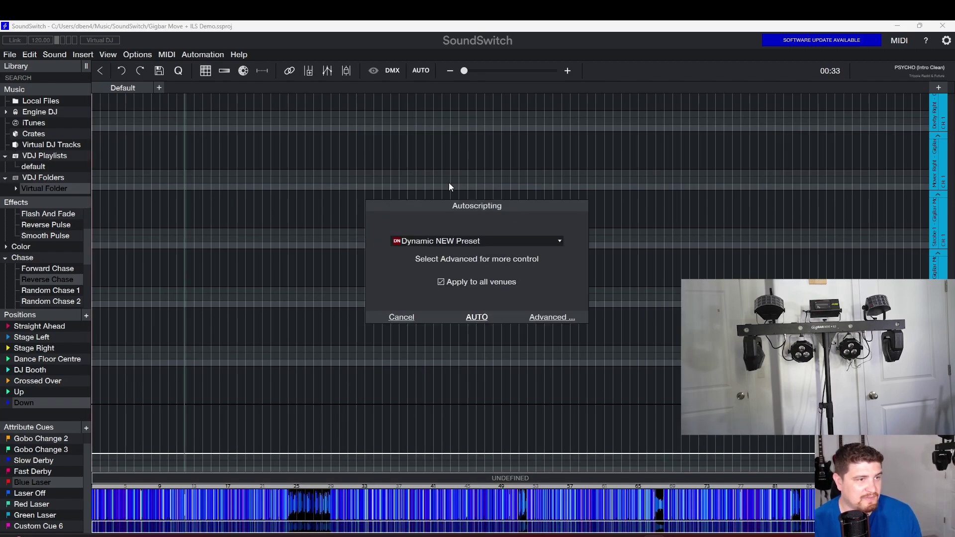
click(477, 317)
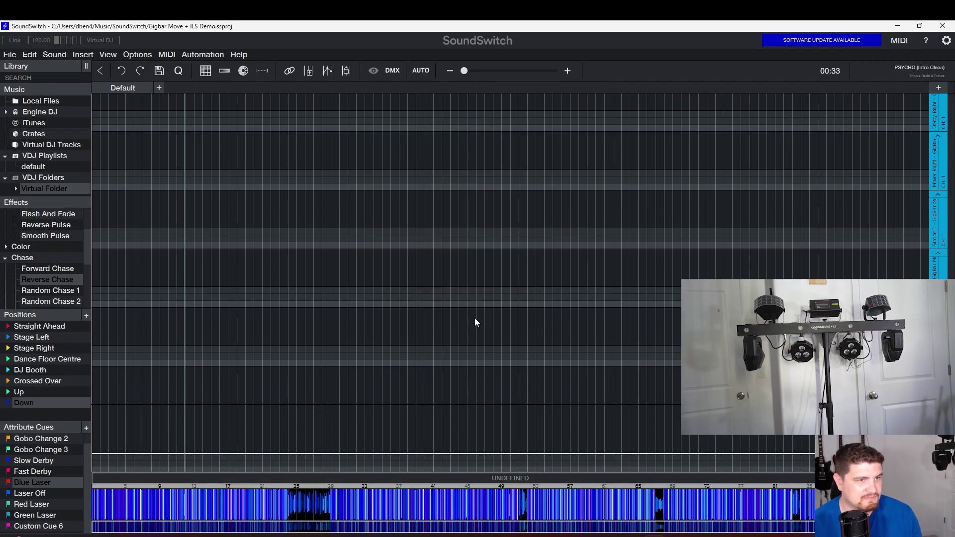
key(space)
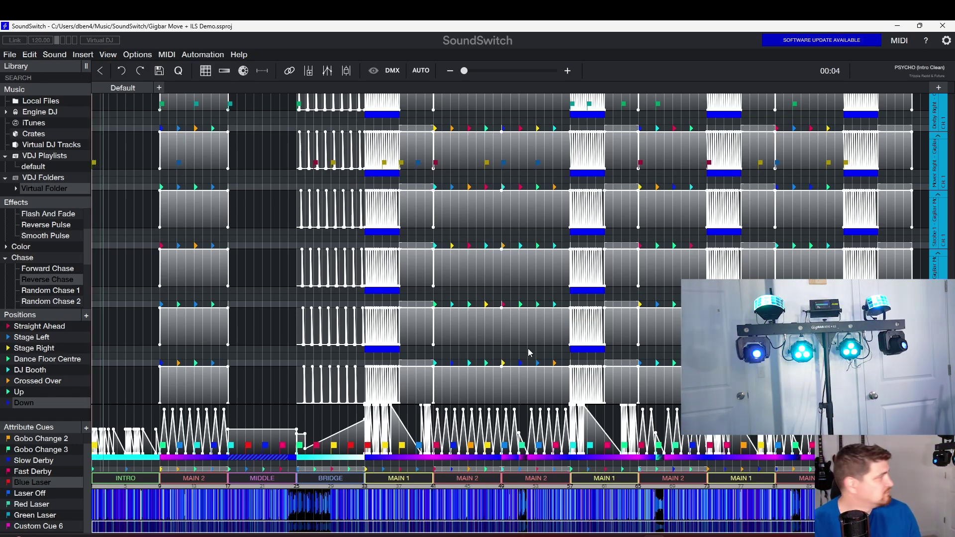
click(157, 321)
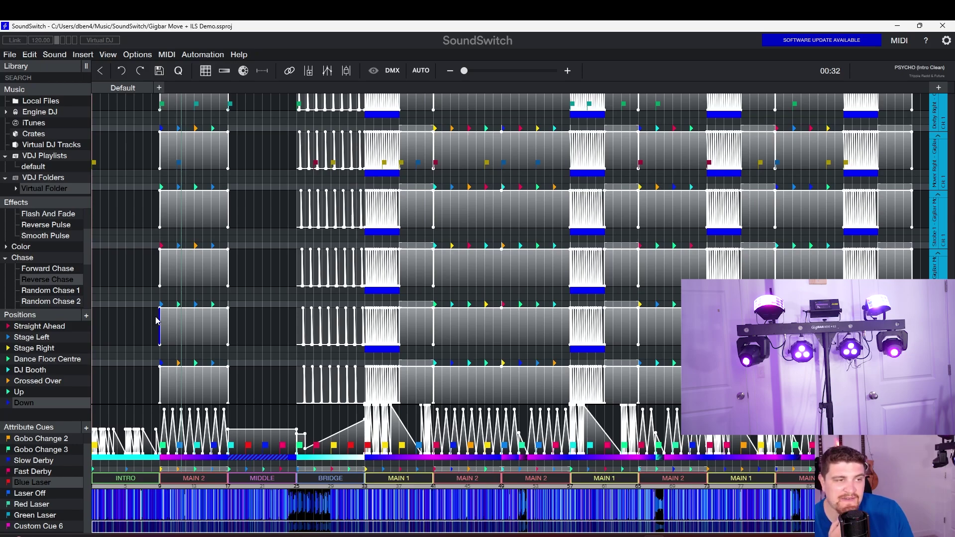
scroll(245, 200, down, 1)
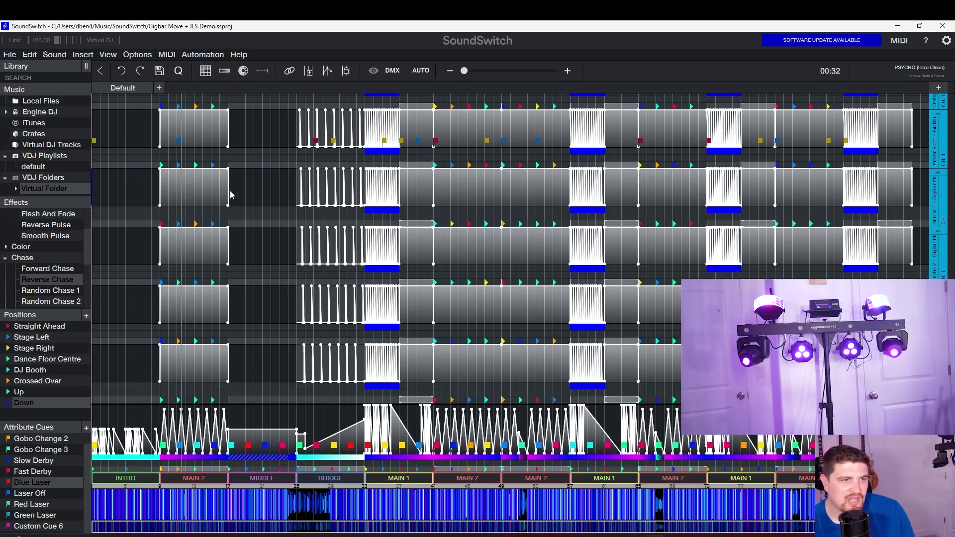